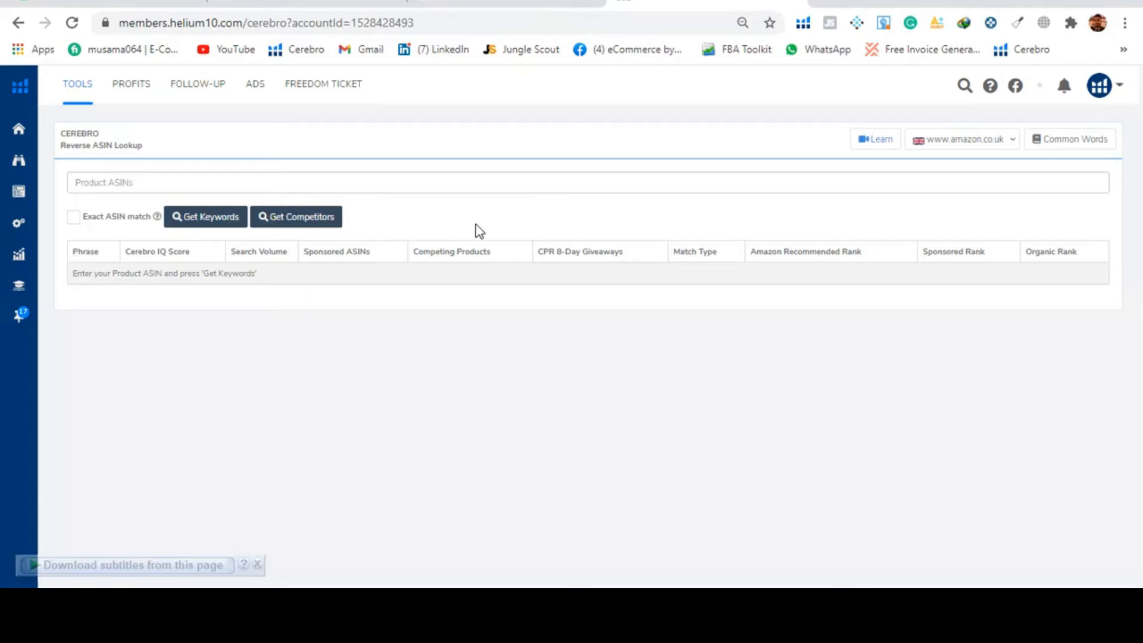
Step: Open the Xray results for the Amazon search "bath pillow" and sort the products by sales, highest first
{"action": "left_click", "coordinate": [485, 4]}
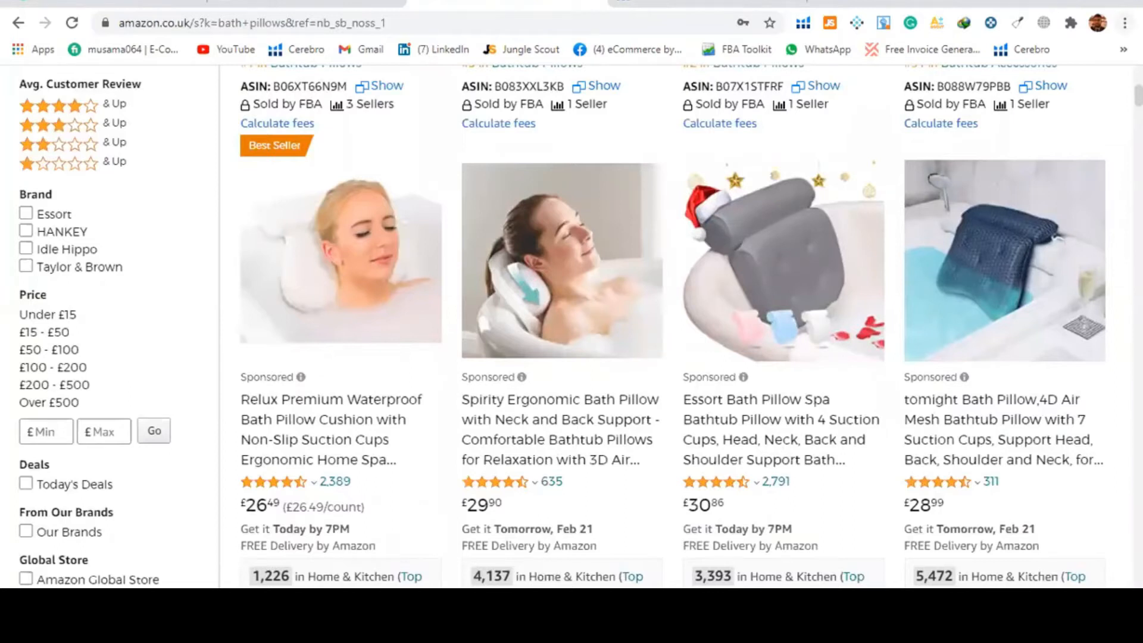
{"action": "scroll", "coordinate": [679, 327], "scroll_direction": "up", "scroll_amount": 5}
{"action": "scroll", "coordinate": [571, 328], "scroll_direction": "up", "scroll_amount": 3}
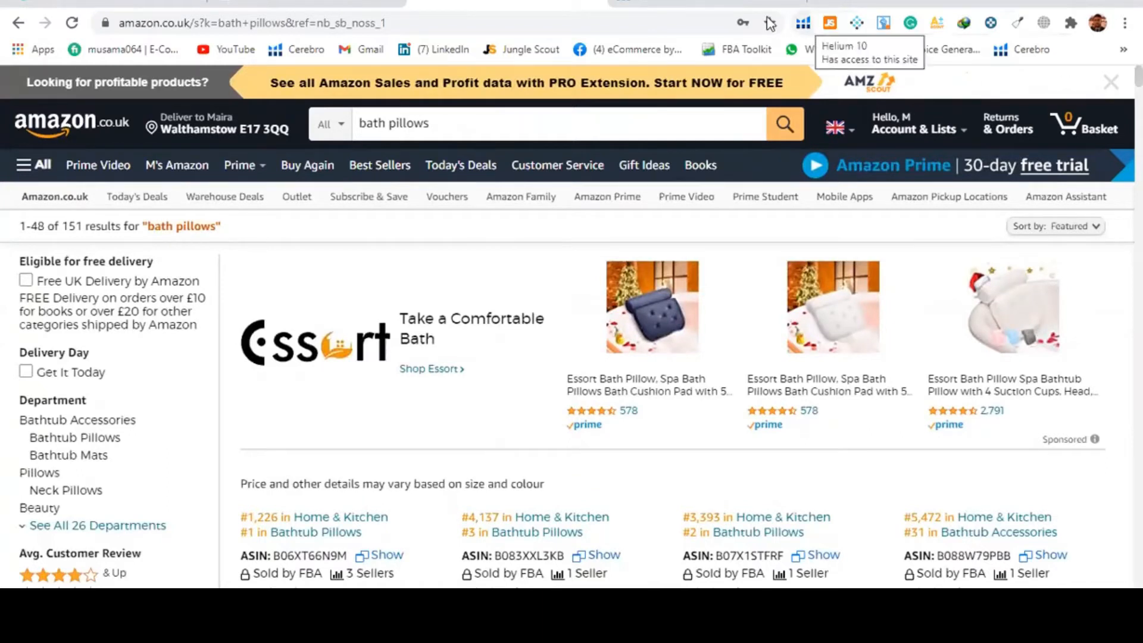
{"action": "left_click", "coordinate": [592, 3]}
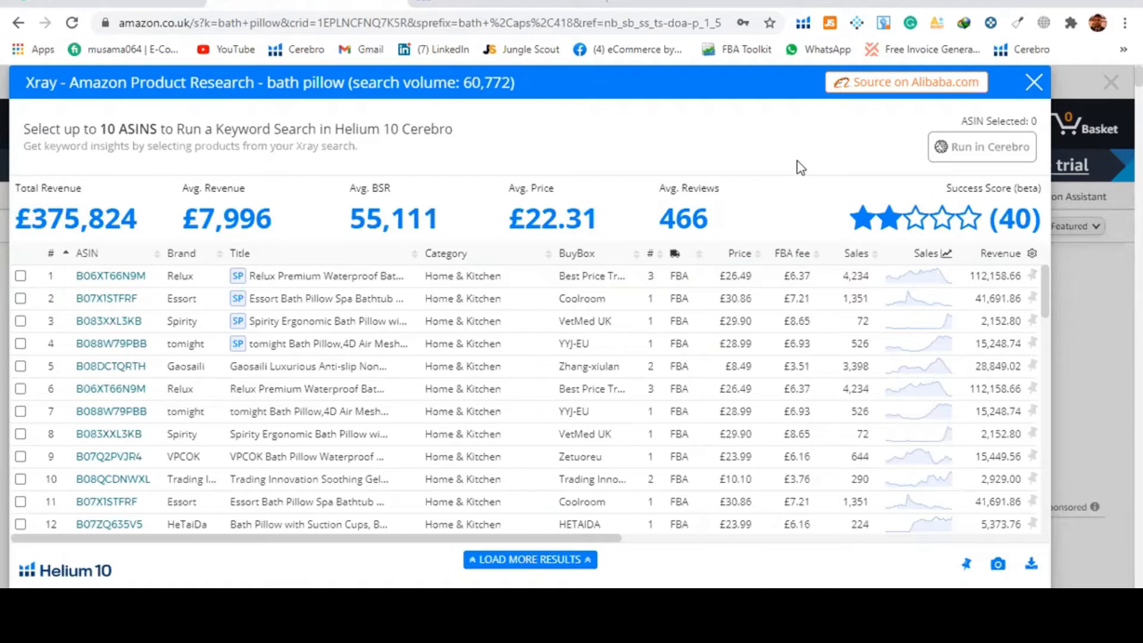
{"action": "left_click_drag", "start_coordinate": [555, 537], "coordinate": [619, 540]}
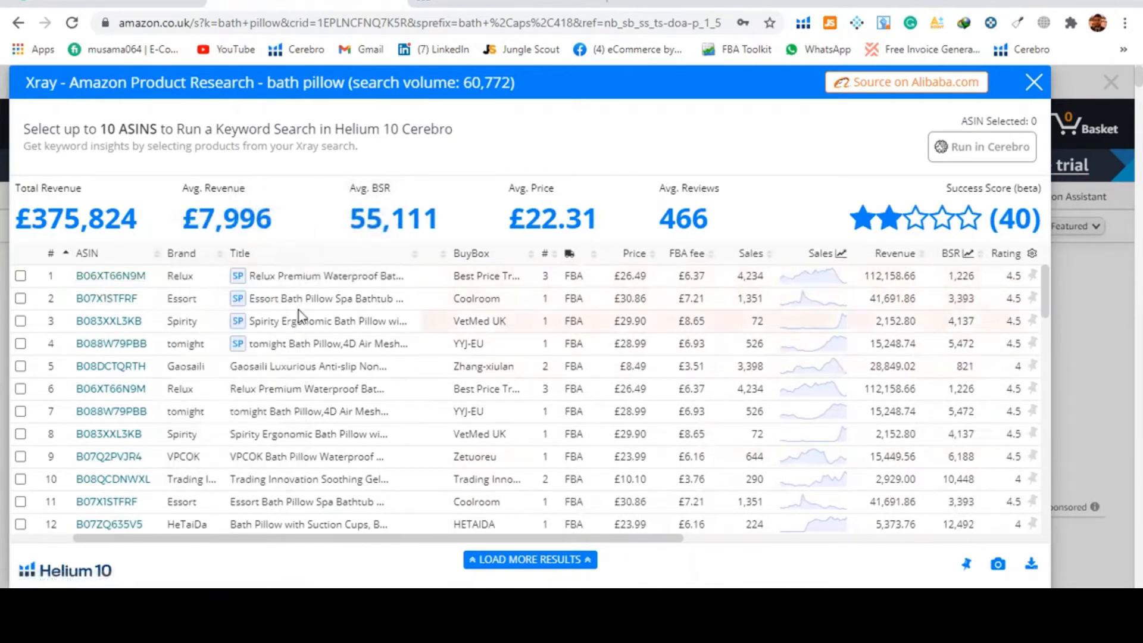
{"action": "mouse_move", "coordinate": [748, 260]}
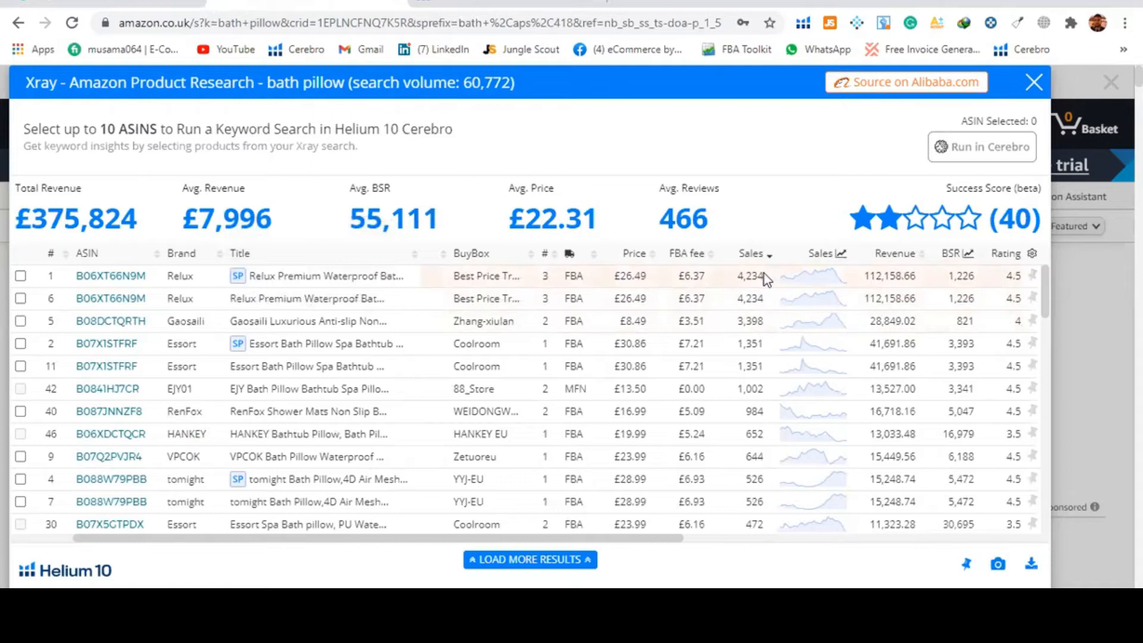
Step: Select ASINs B06XT66N9M, B08DCTQRTH, B07X1STFRF, B087JNNZF8 and B07Q2PVJR4 in the Xray list and run them in Cerebro
{"action": "left_click", "coordinate": [51, 277]}
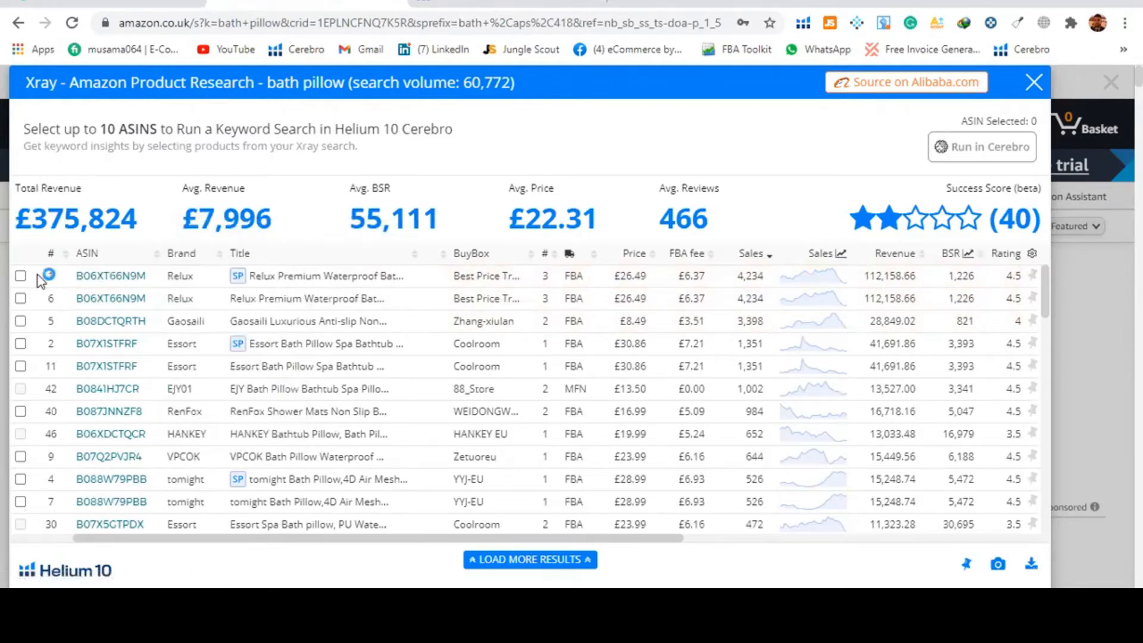
{"action": "left_click", "coordinate": [20, 275]}
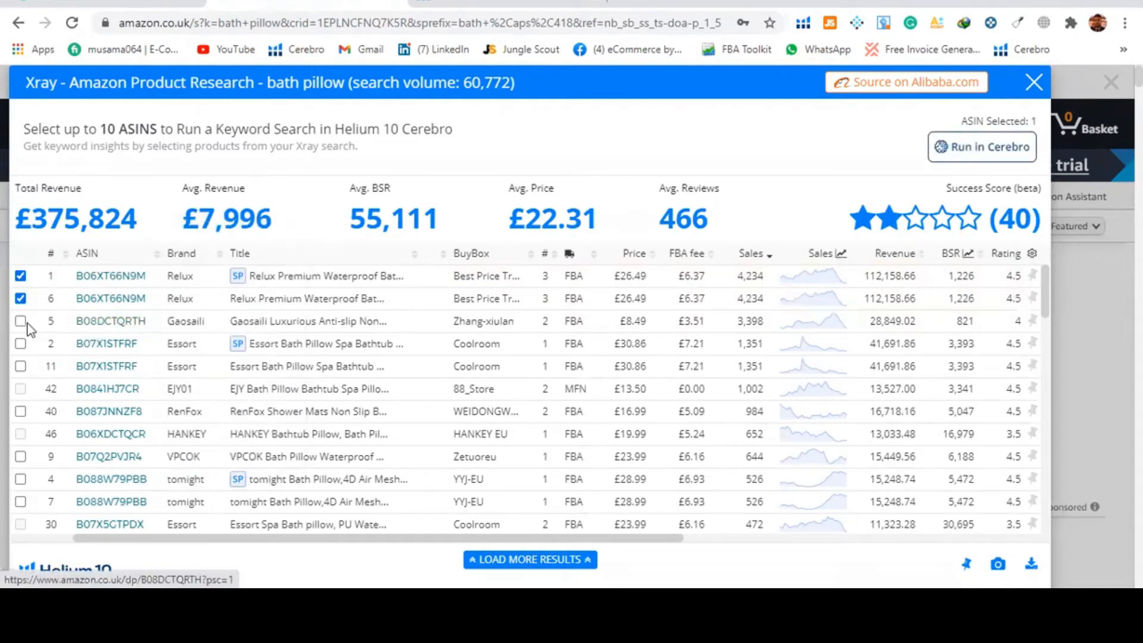
{"action": "left_click", "coordinate": [21, 322]}
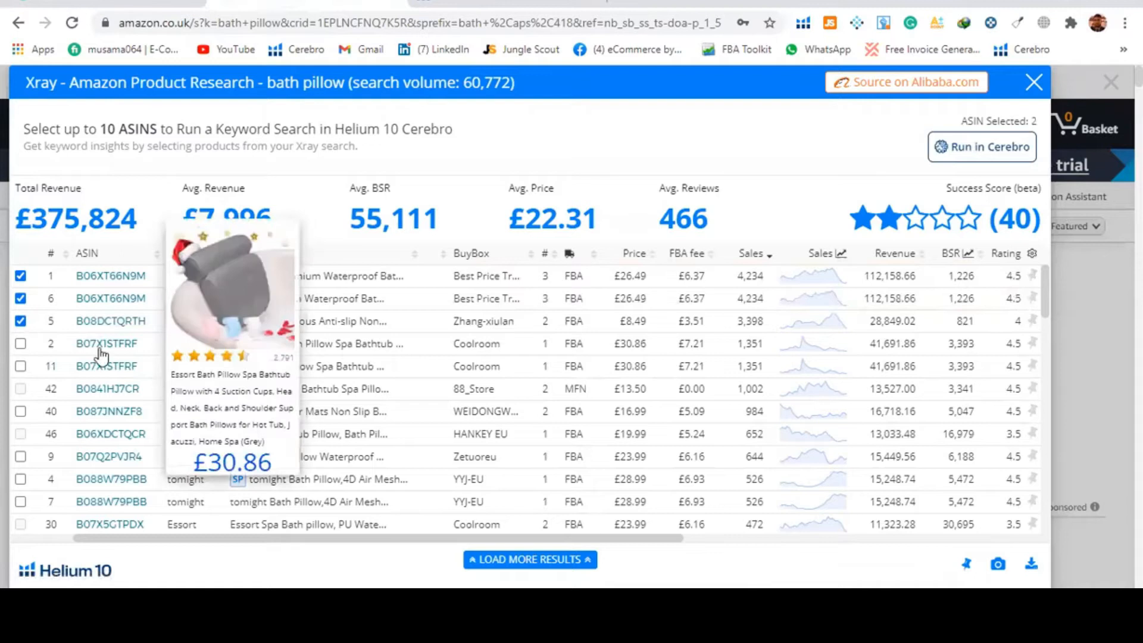
{"action": "left_click", "coordinate": [21, 367]}
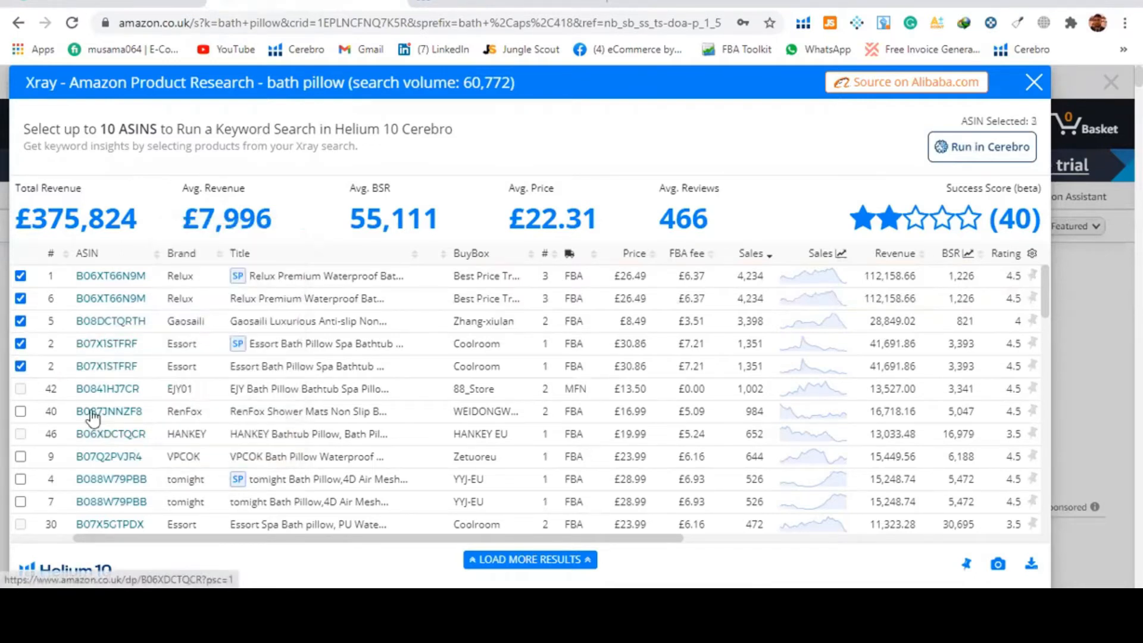
{"action": "left_click", "coordinate": [20, 412]}
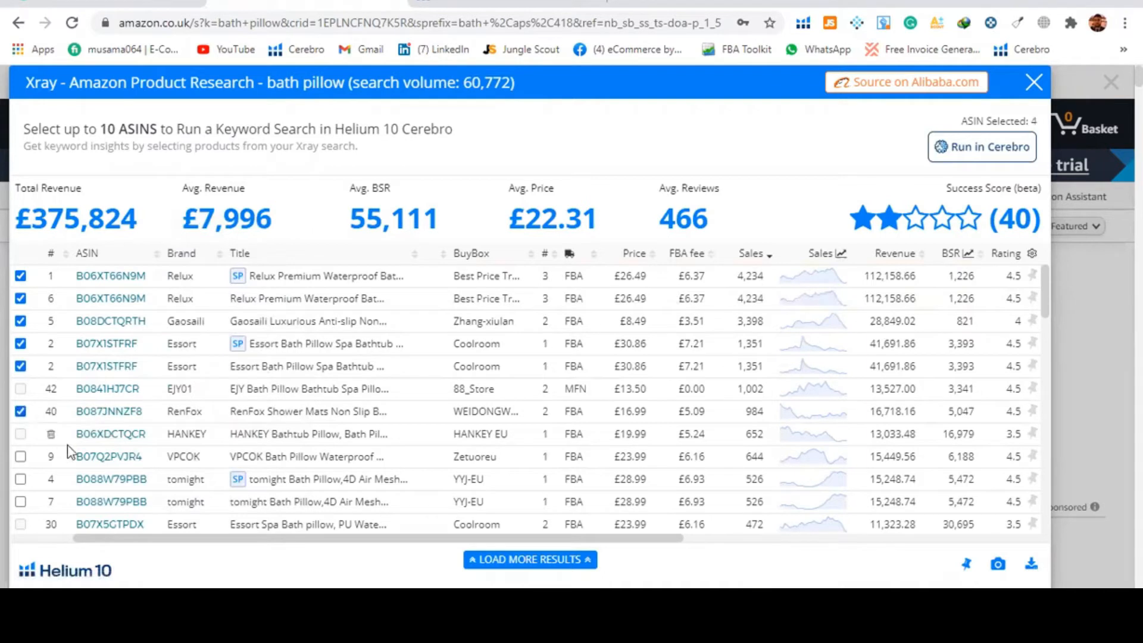
{"action": "left_click", "coordinate": [21, 457]}
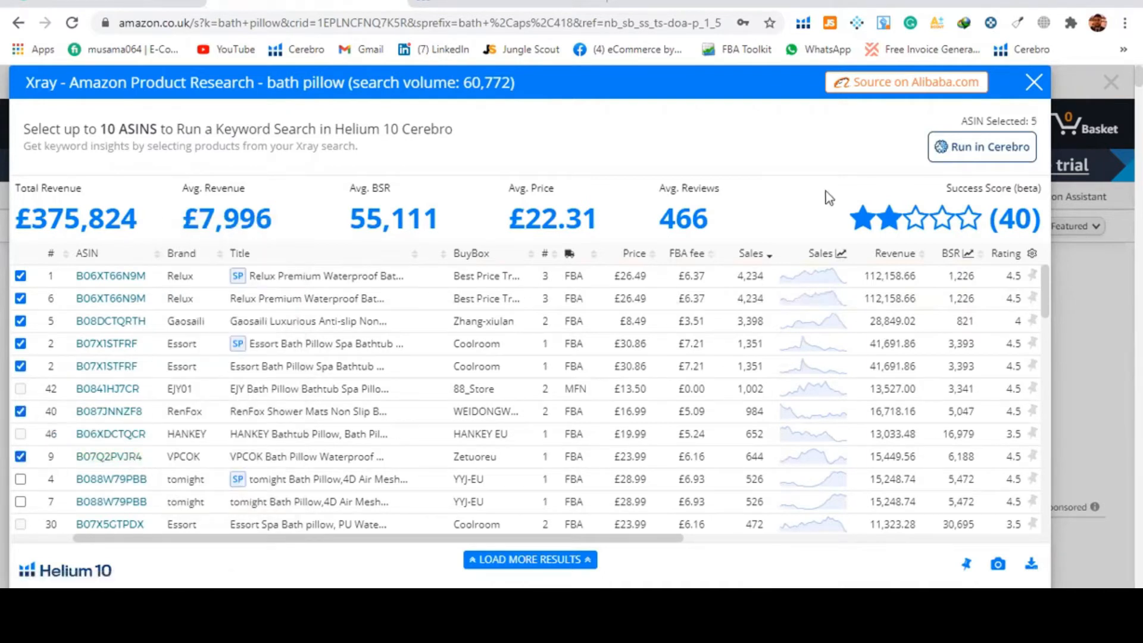
{"action": "left_click", "coordinate": [998, 146]}
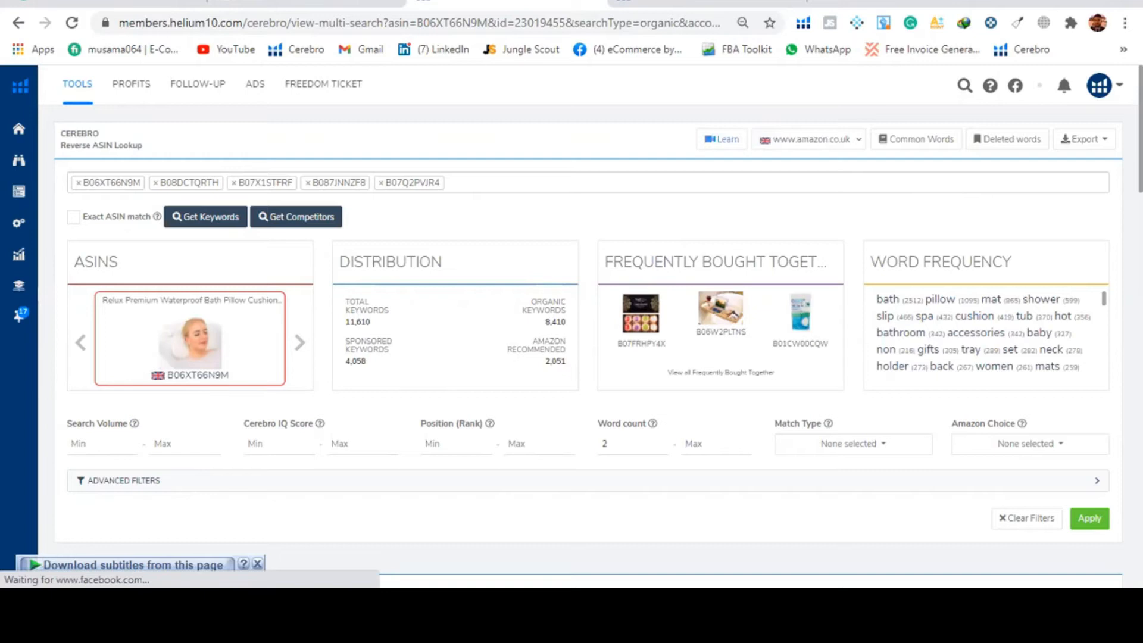
Step: Examine the Cerebro summary, filters and keyword table for the selected ASINs
{"action": "scroll", "coordinate": [589, 326], "scroll_direction": "down", "scroll_amount": 6}
{"action": "scroll", "coordinate": [589, 325], "scroll_direction": "up", "scroll_amount": 2}
{"action": "scroll", "coordinate": [588, 325], "scroll_direction": "down", "scroll_amount": 4}
{"action": "scroll", "coordinate": [588, 325], "scroll_direction": "up", "scroll_amount": 1}
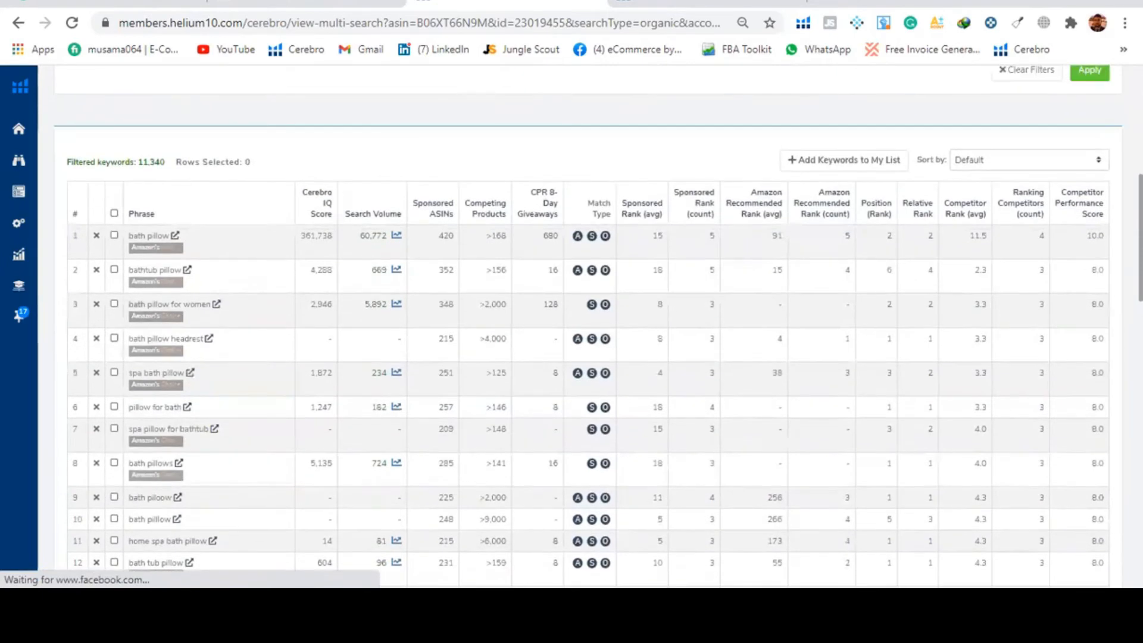
{"action": "scroll", "coordinate": [588, 325], "scroll_direction": "up", "scroll_amount": 4}
{"action": "scroll", "coordinate": [588, 325], "scroll_direction": "down", "scroll_amount": 1}
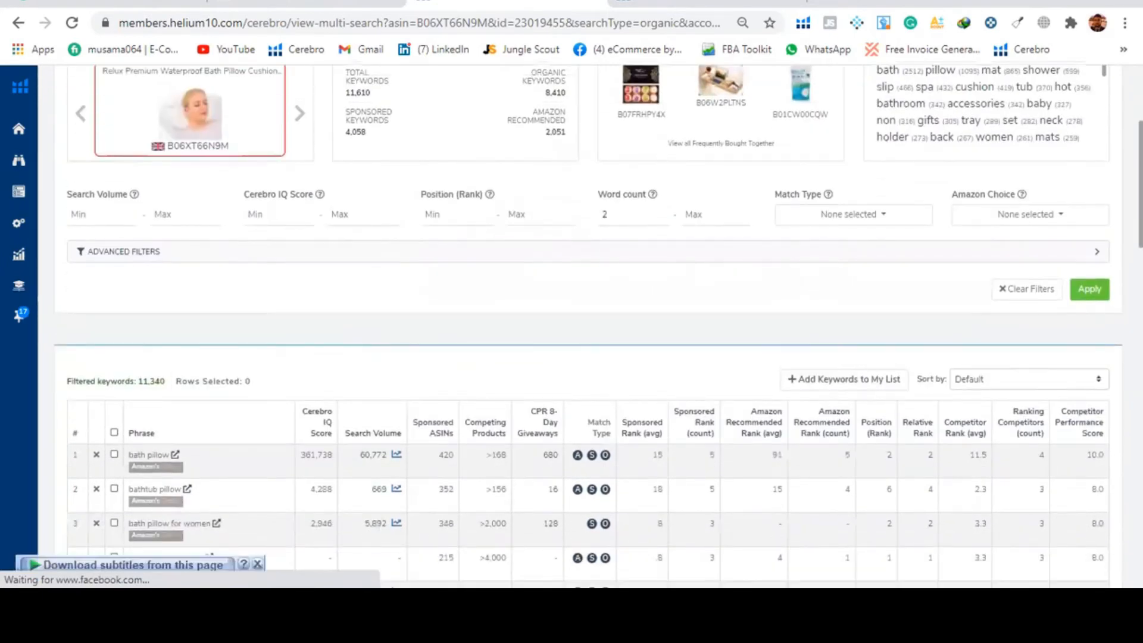
{"action": "scroll", "coordinate": [588, 325], "scroll_direction": "up", "scroll_amount": 4}
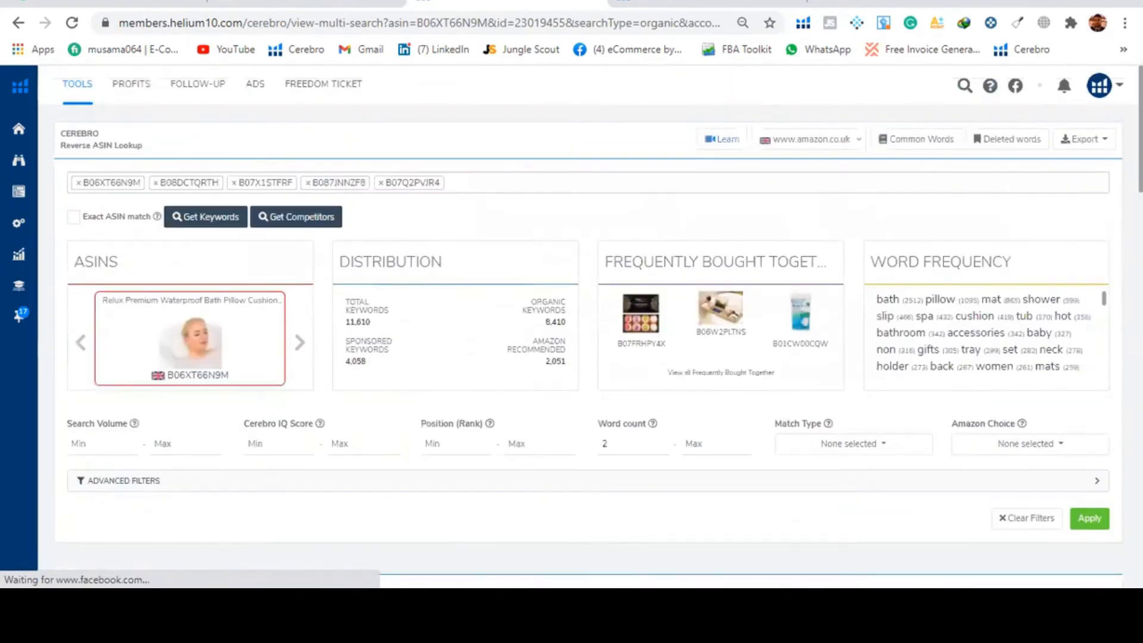
{"action": "scroll", "coordinate": [588, 325], "scroll_direction": "down", "scroll_amount": 1}
{"action": "scroll", "coordinate": [588, 325], "scroll_direction": "down", "scroll_amount": 1}
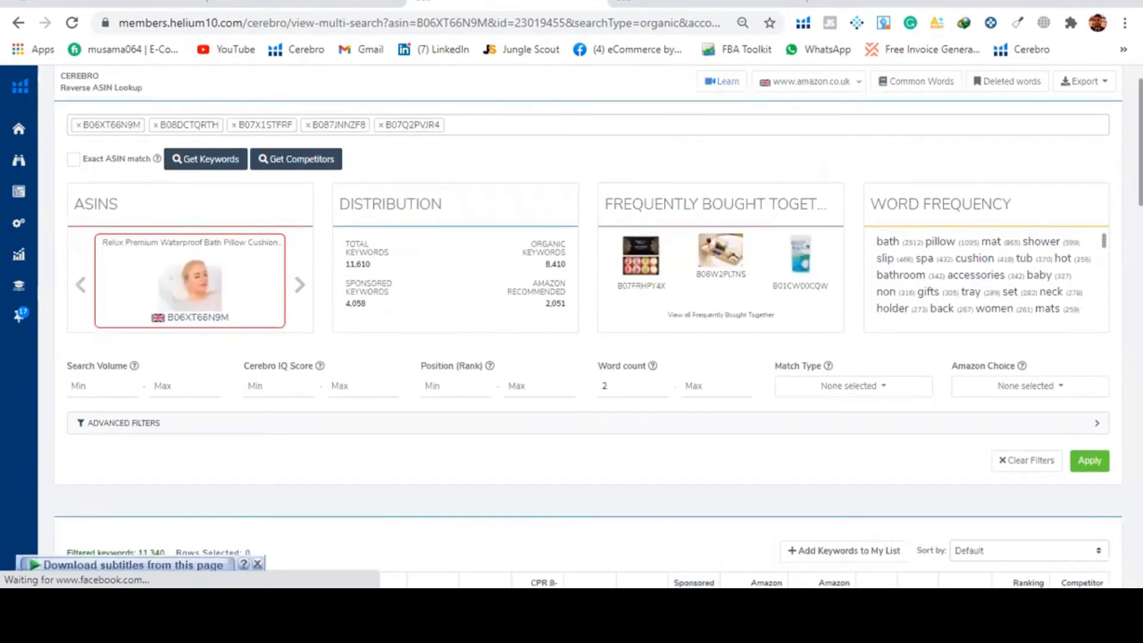
Step: Set the keyword match type filter to Organic only
{"action": "left_click", "coordinate": [884, 391]}
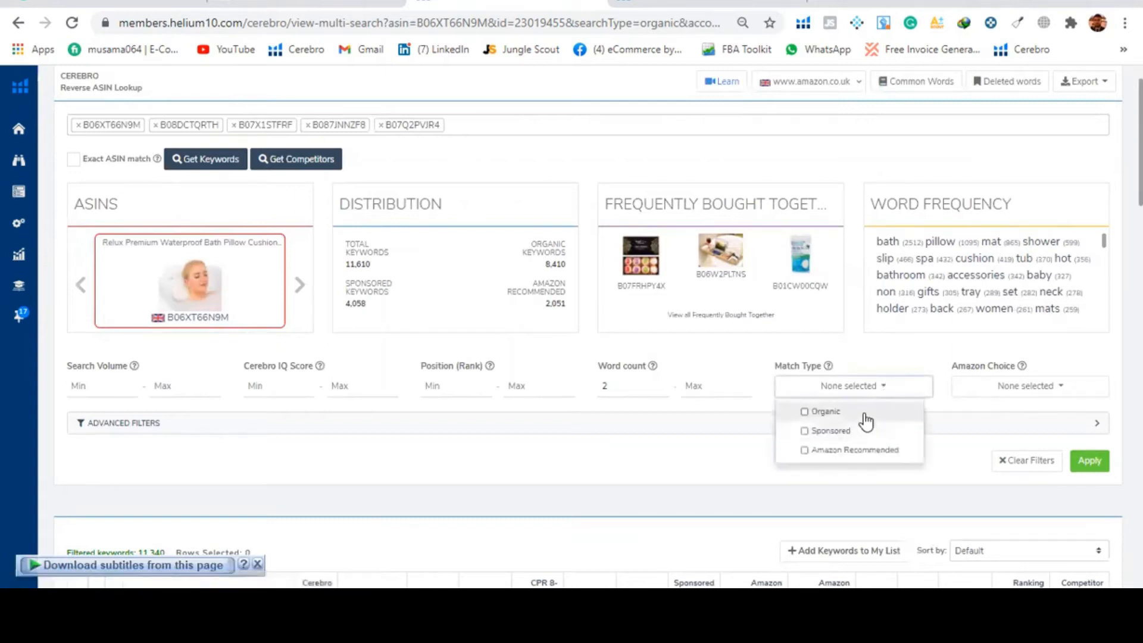
{"action": "left_click", "coordinate": [865, 412]}
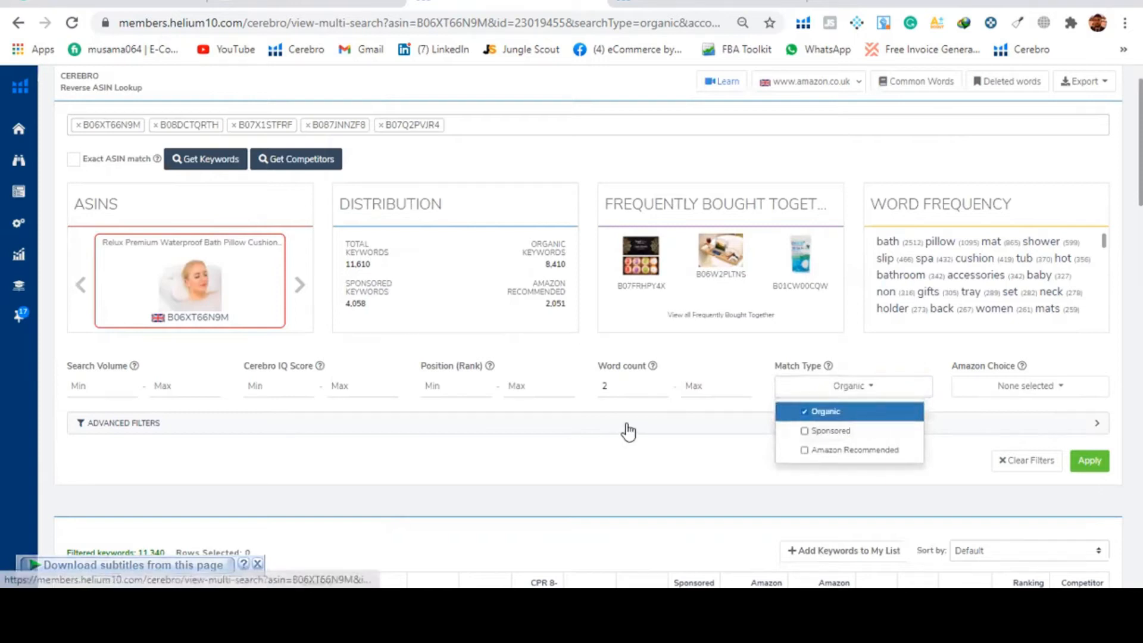
{"action": "left_click", "coordinate": [631, 466]}
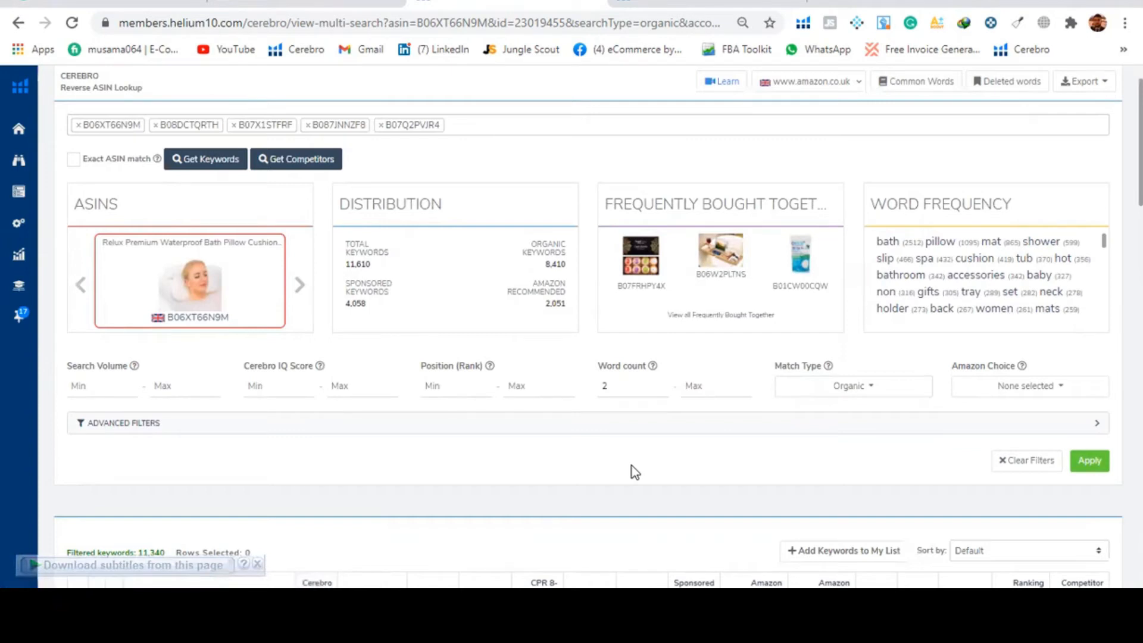
{"action": "left_click", "coordinate": [873, 392]}
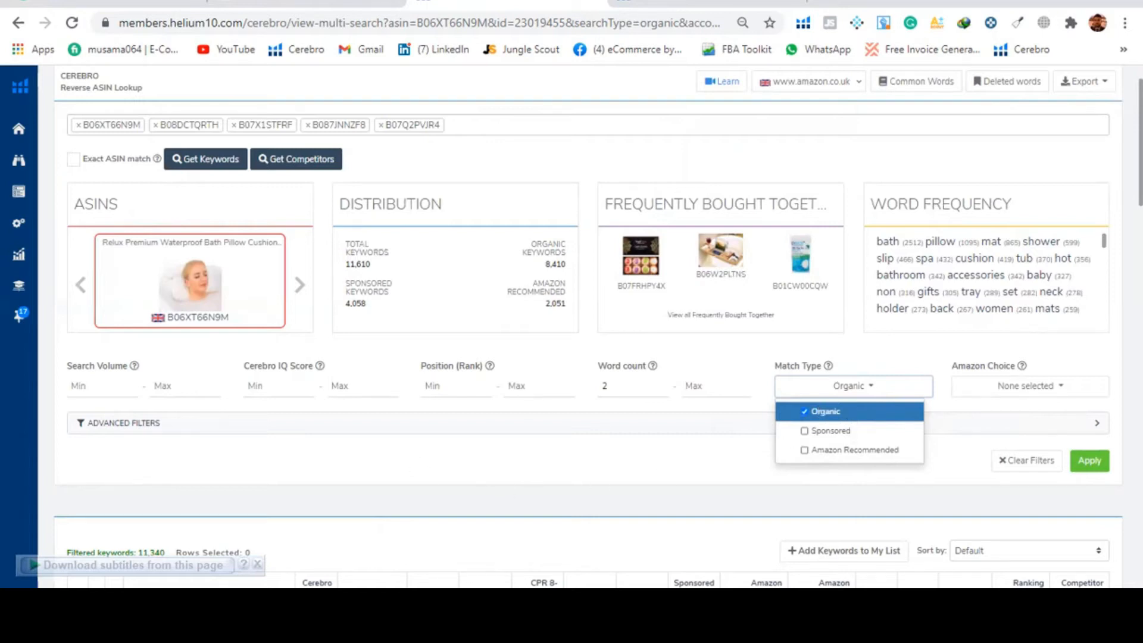
{"action": "scroll", "coordinate": [589, 328], "scroll_direction": "down", "scroll_amount": 5}
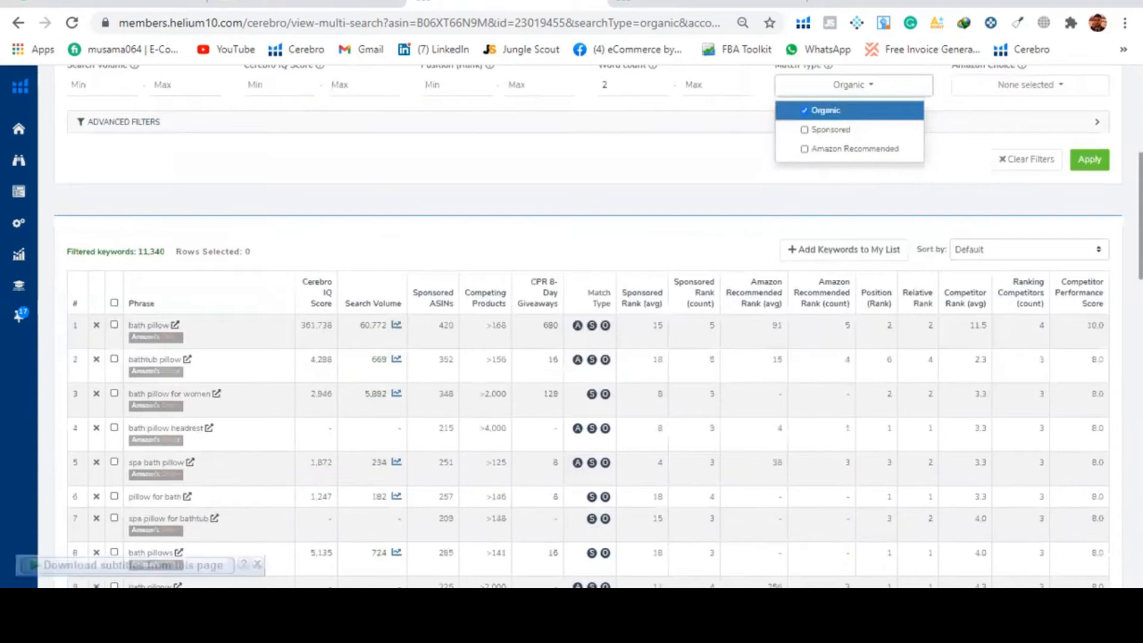
{"action": "scroll", "coordinate": [632, 238], "scroll_direction": "up", "scroll_amount": 2}
{"action": "left_click", "coordinate": [632, 210]}
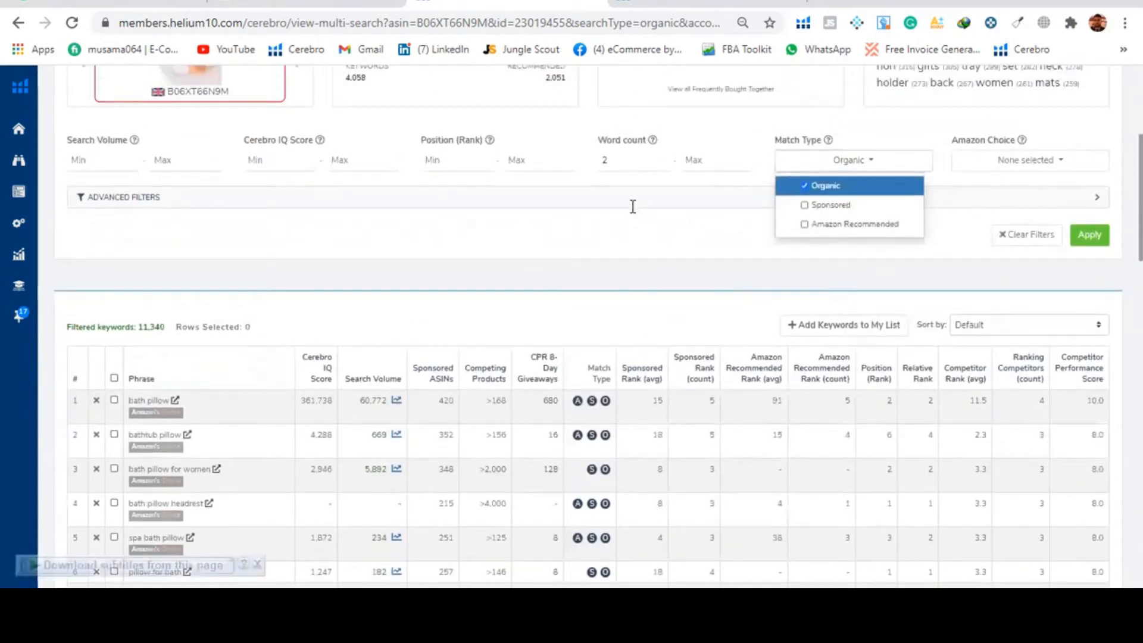
Step: Set Ranking Competitors to a minimum of 1 and a maximum of 40 in the advanced filters and apply the filters
{"action": "left_click", "coordinate": [707, 208]}
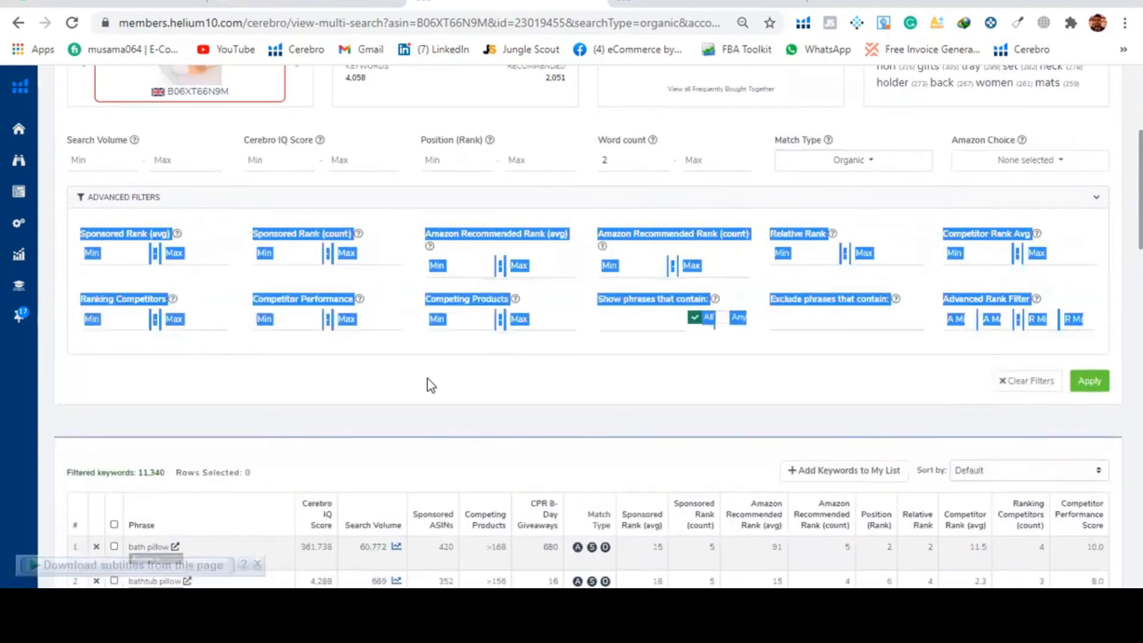
{"action": "left_click", "coordinate": [427, 385]}
{"action": "left_click", "coordinate": [108, 322]}
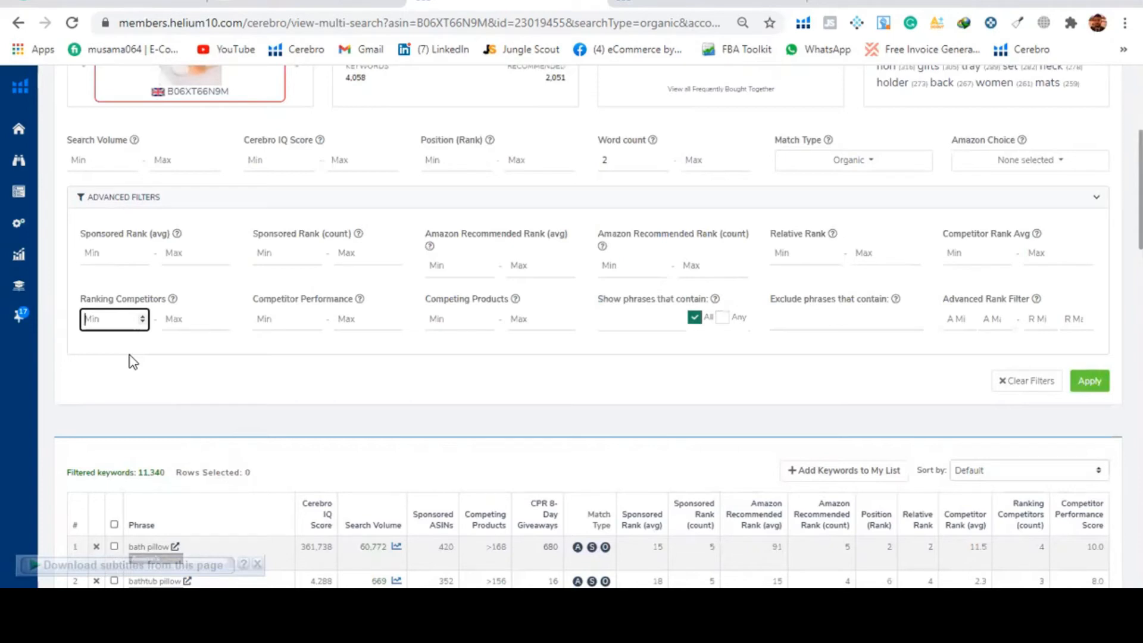
{"action": "type", "text": "1"}
{"action": "left_click", "coordinate": [174, 316]}
{"action": "type", "text": "40"}
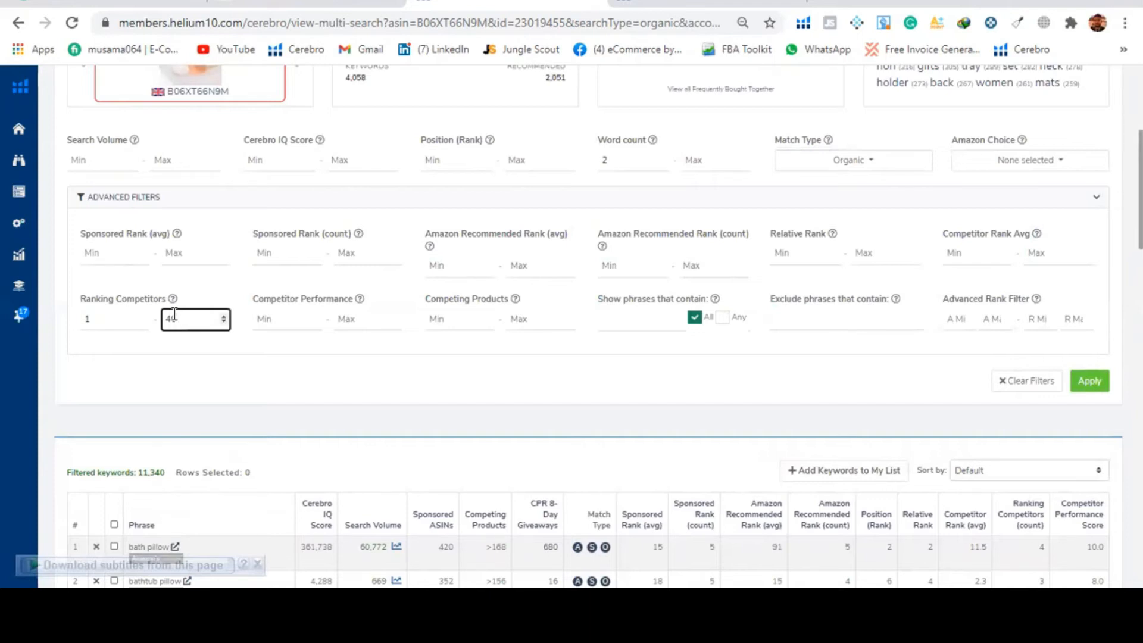
{"action": "scroll", "coordinate": [588, 326], "scroll_direction": "up", "scroll_amount": 1}
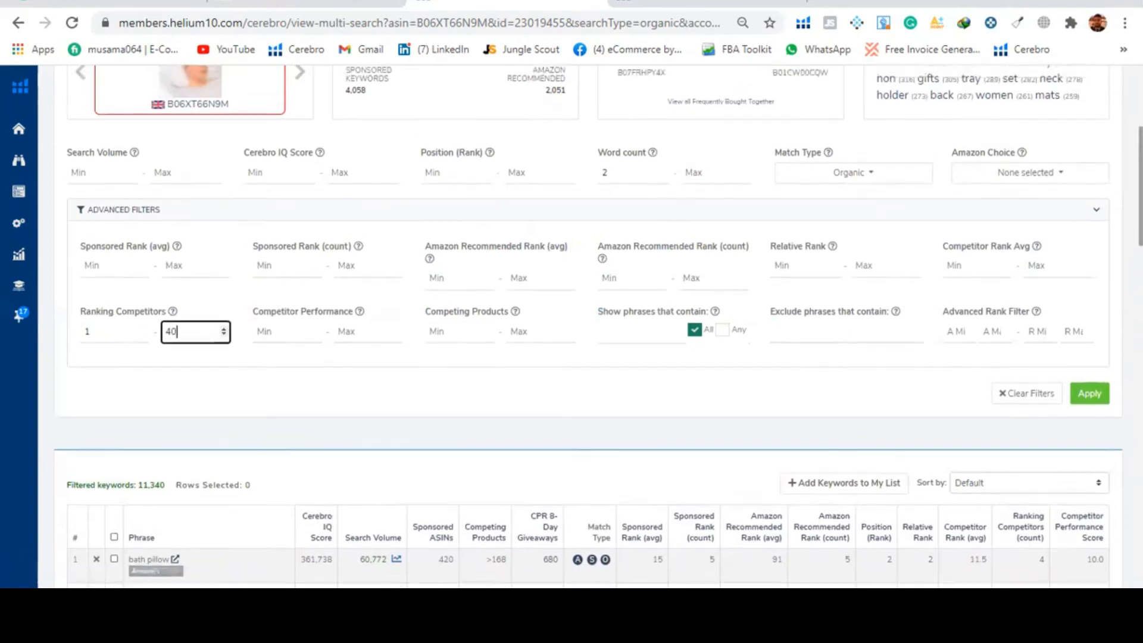
{"action": "scroll", "coordinate": [588, 326], "scroll_direction": "up", "scroll_amount": 3}
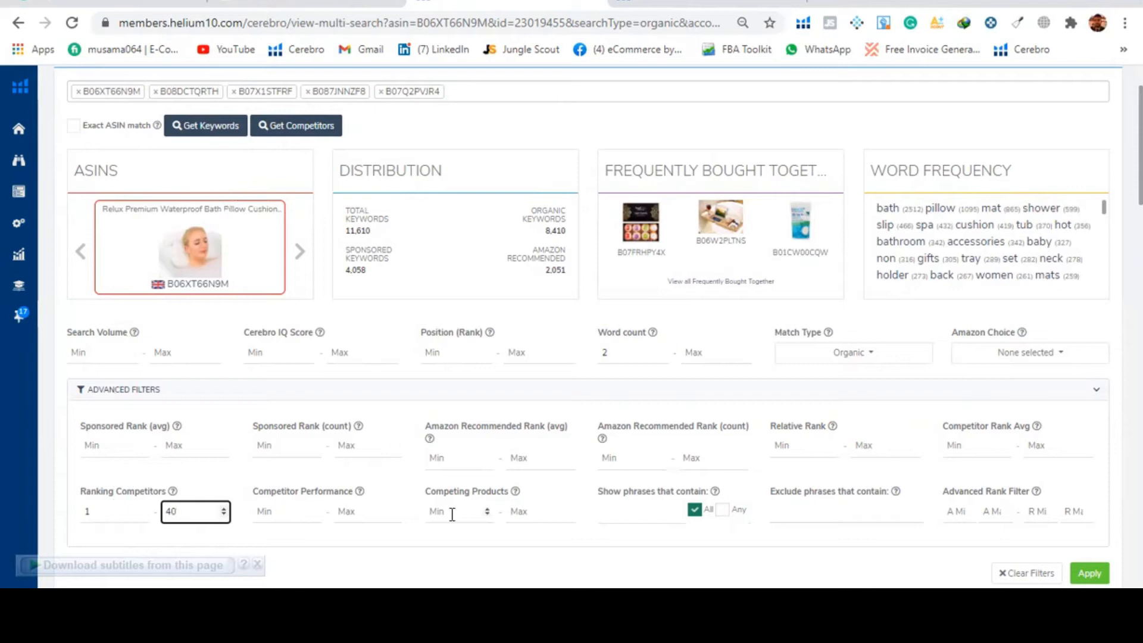
{"action": "scroll", "coordinate": [589, 327], "scroll_direction": "down", "scroll_amount": 6}
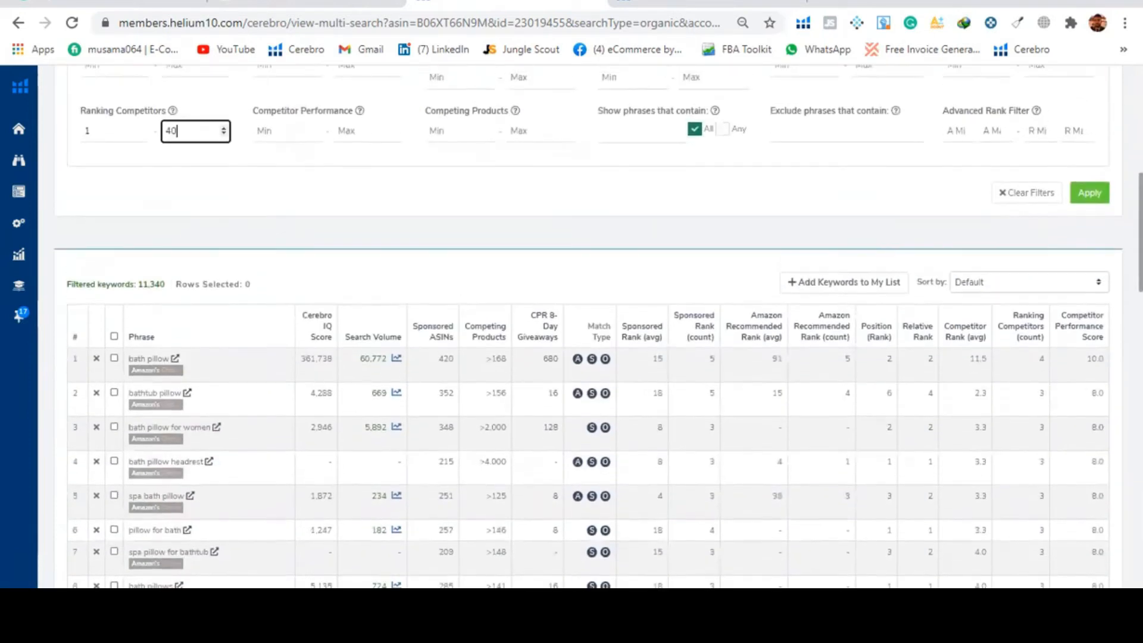
{"action": "left_click", "coordinate": [1087, 201]}
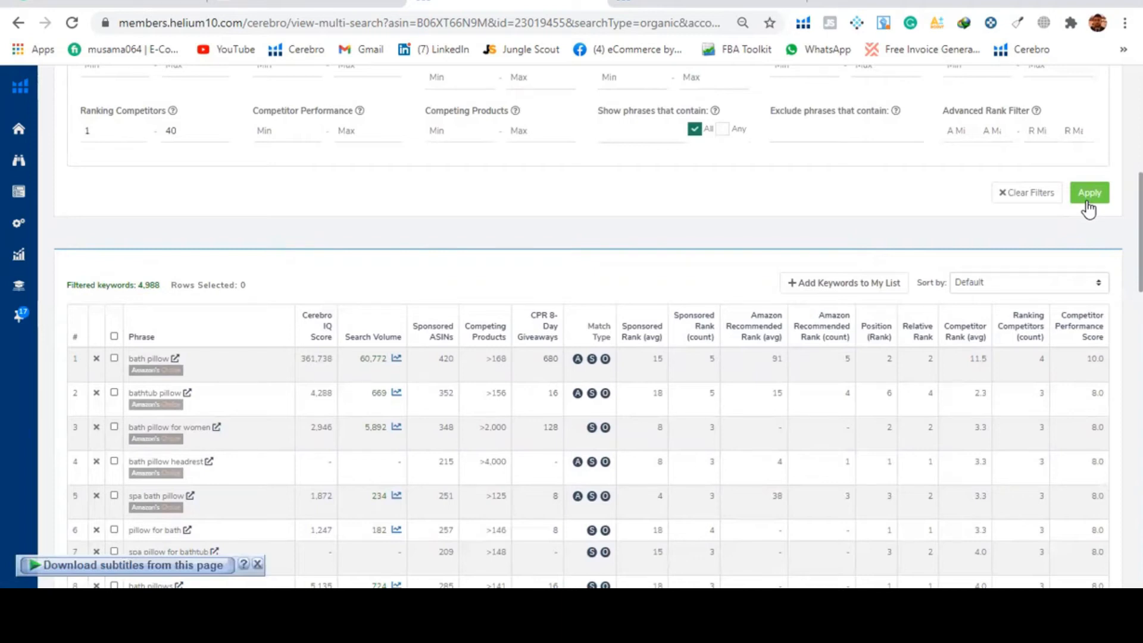
Step: Sort the filtered keywords by search volume from high to low and review the list
{"action": "scroll", "coordinate": [1088, 209], "scroll_direction": "up", "scroll_amount": 1}
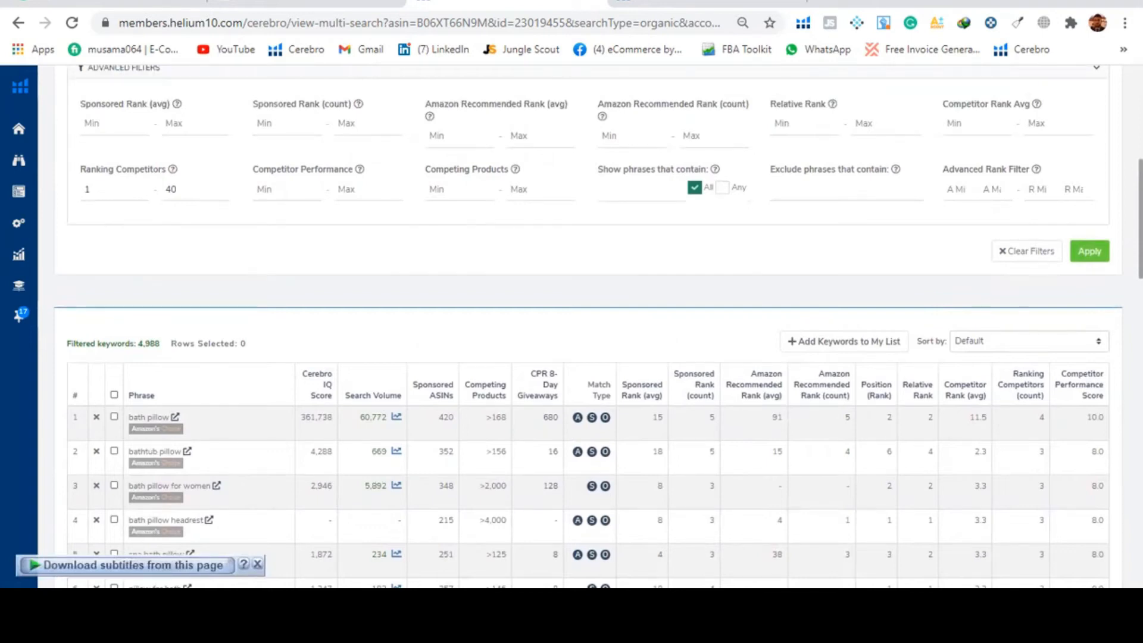
{"action": "scroll", "coordinate": [1063, 506], "scroll_direction": "up", "scroll_amount": 2}
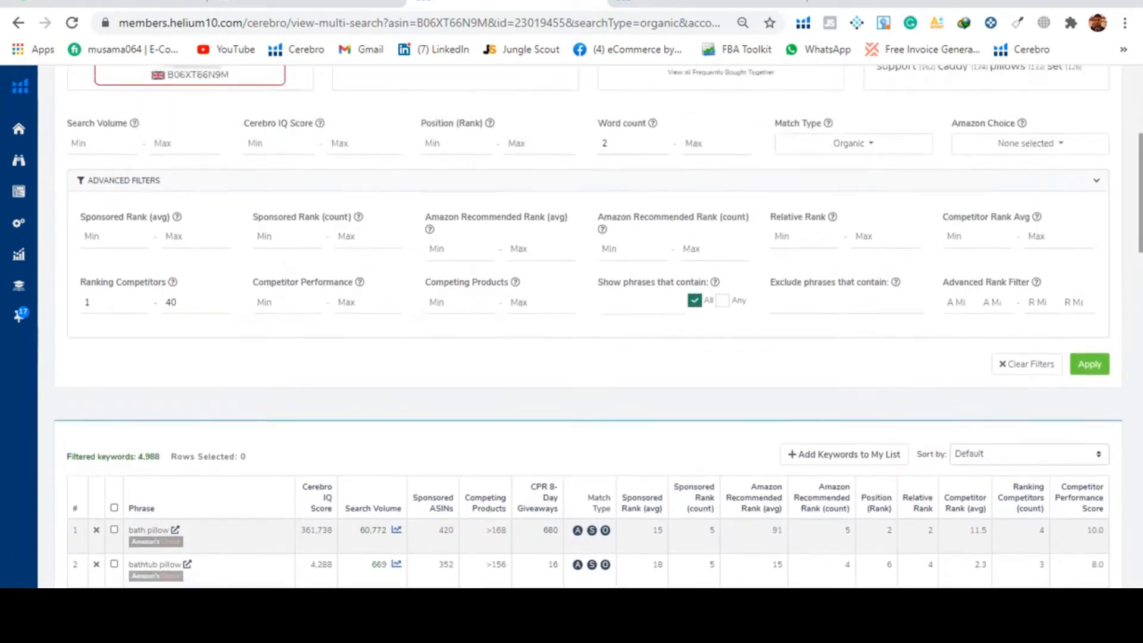
{"action": "scroll", "coordinate": [970, 224], "scroll_direction": "down", "scroll_amount": 5}
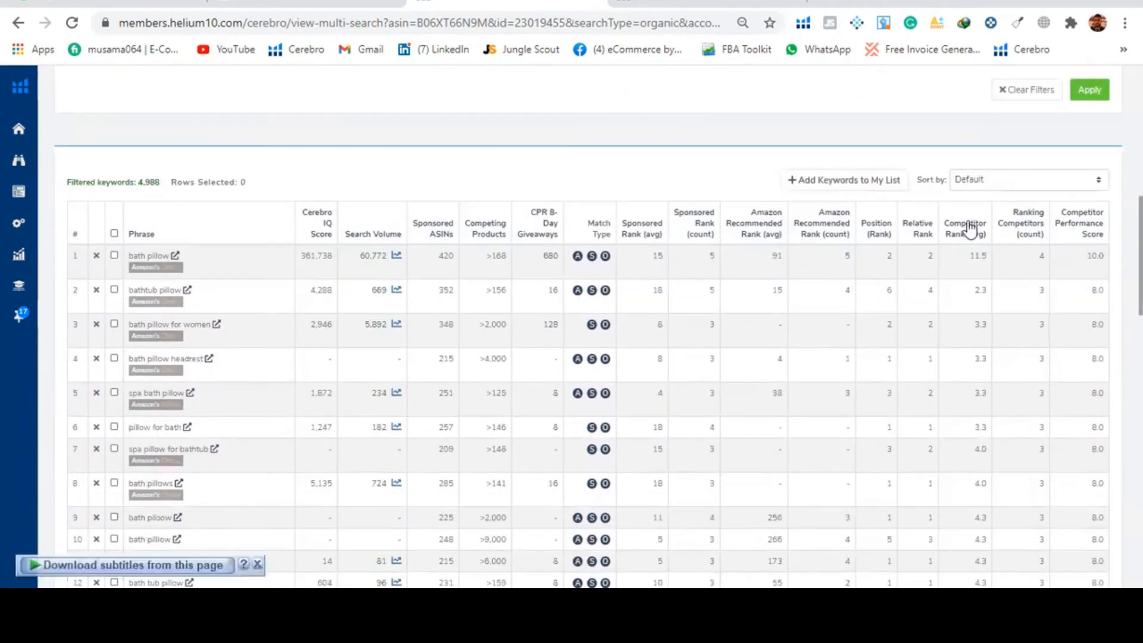
{"action": "left_click", "coordinate": [361, 234]}
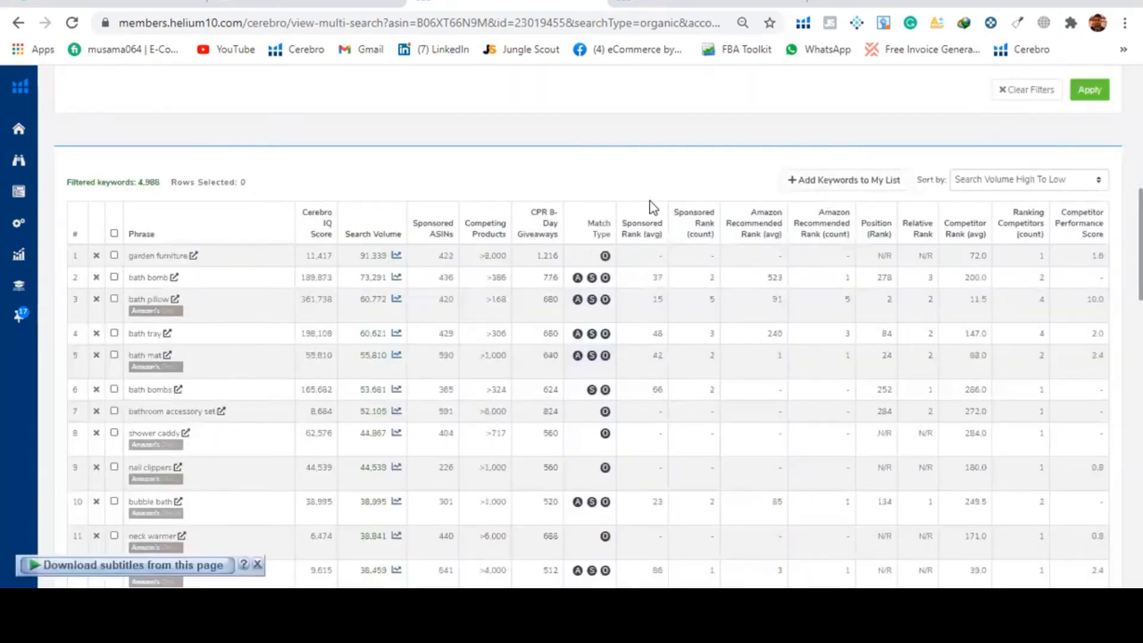
{"action": "scroll", "coordinate": [588, 333], "scroll_direction": "up", "scroll_amount": 8}
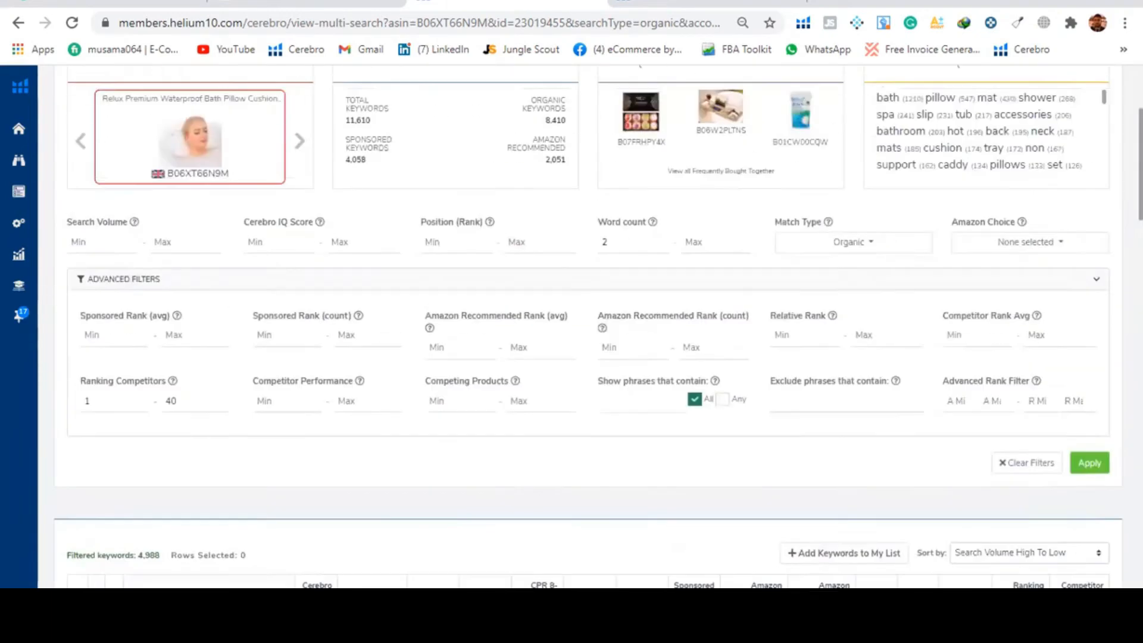
{"action": "scroll", "coordinate": [588, 334], "scroll_direction": "down", "scroll_amount": 1}
{"action": "scroll", "coordinate": [1108, 250], "scroll_direction": "down", "scroll_amount": 7}
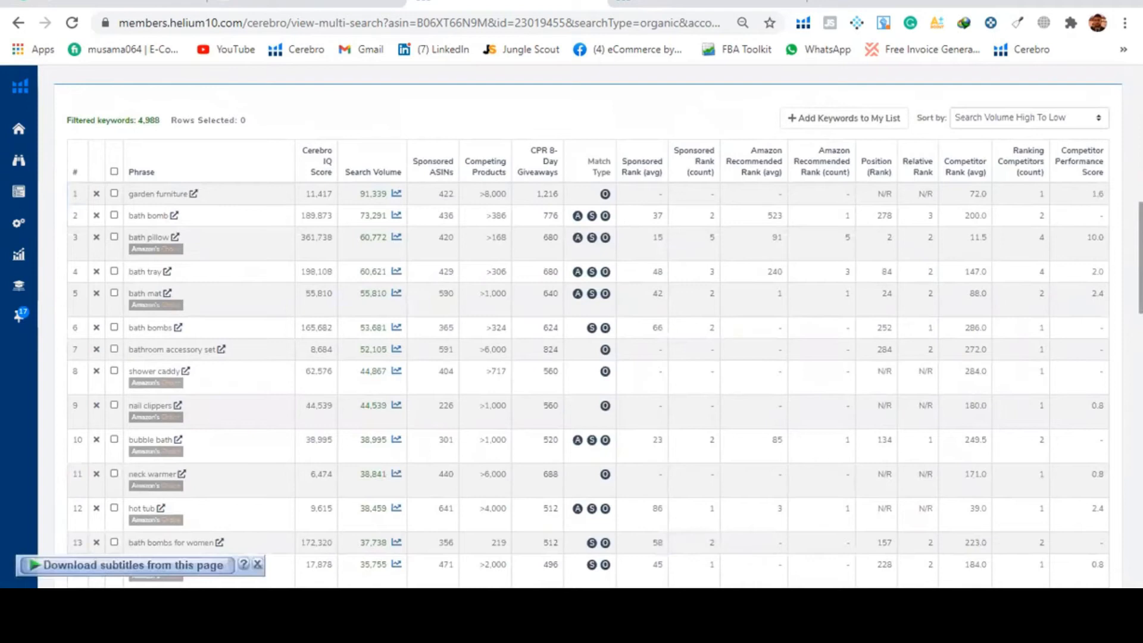
Step: Set the Competitor Performance minimum to 4 in the advanced filters and apply the filters
{"action": "scroll", "coordinate": [589, 334], "scroll_direction": "down", "scroll_amount": 1}
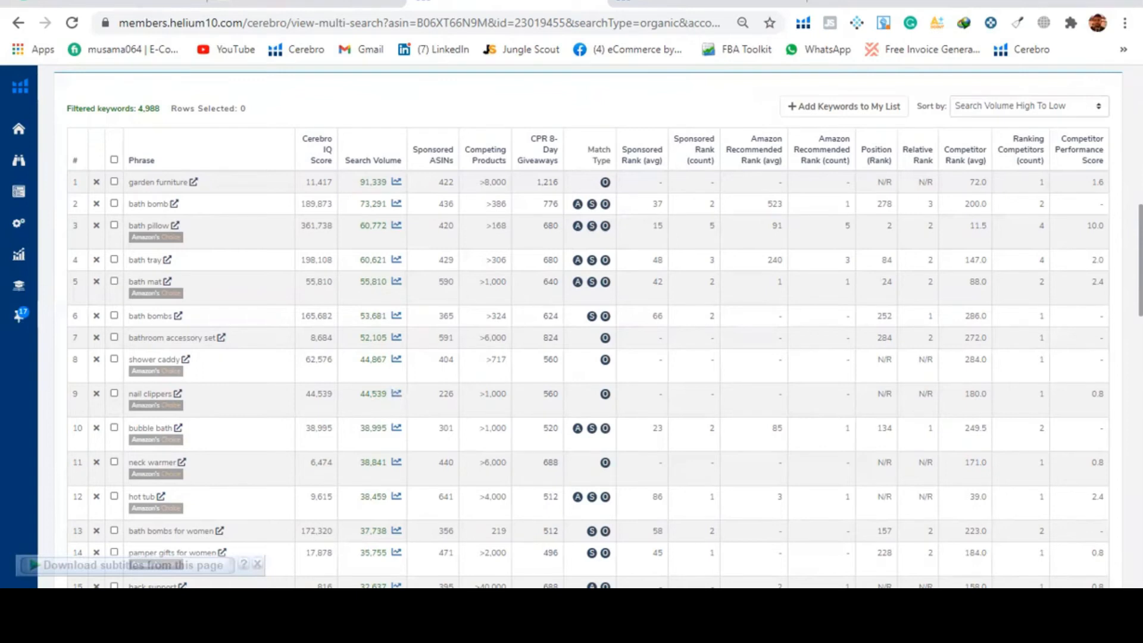
{"action": "scroll", "coordinate": [572, 328], "scroll_direction": "up", "scroll_amount": 7}
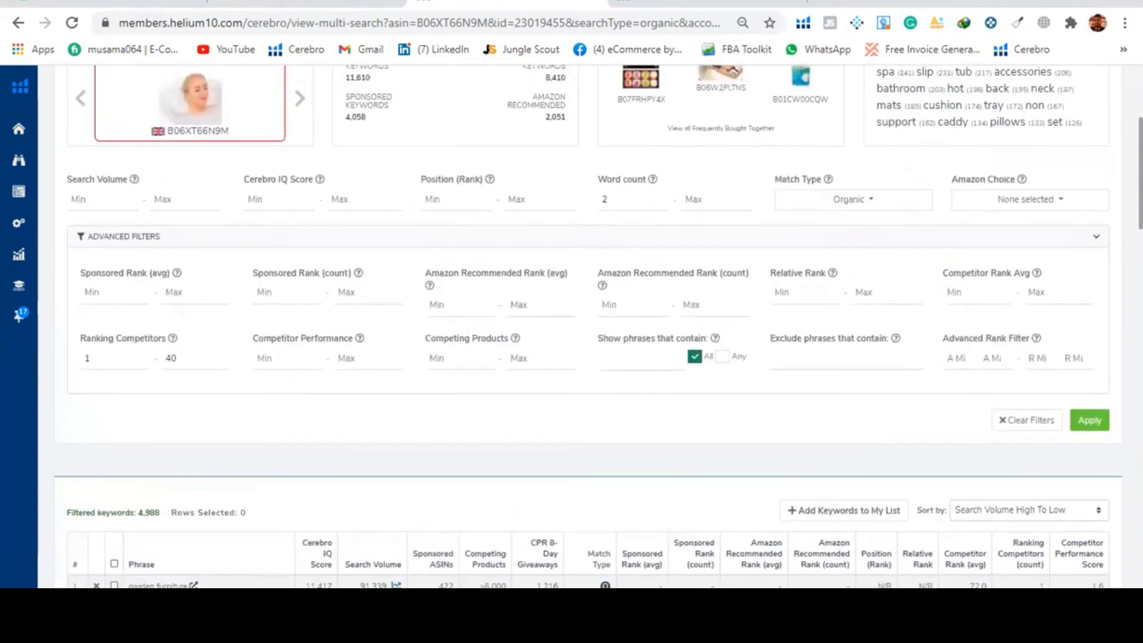
{"action": "scroll", "coordinate": [572, 328], "scroll_direction": "down", "scroll_amount": 2}
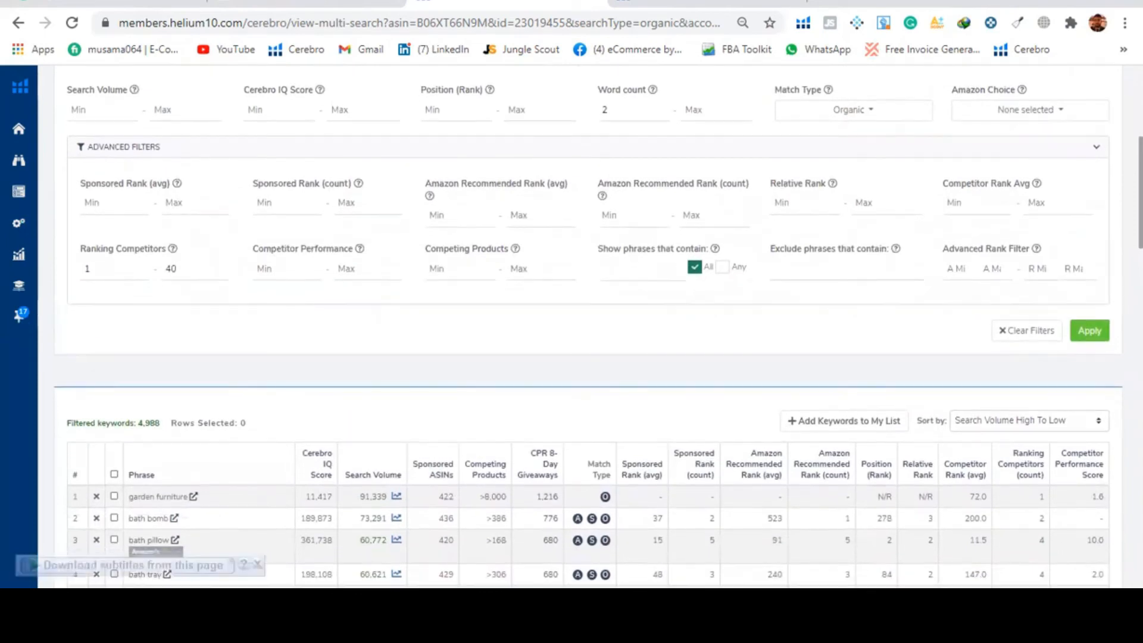
{"action": "scroll", "coordinate": [572, 328], "scroll_direction": "down", "scroll_amount": 1}
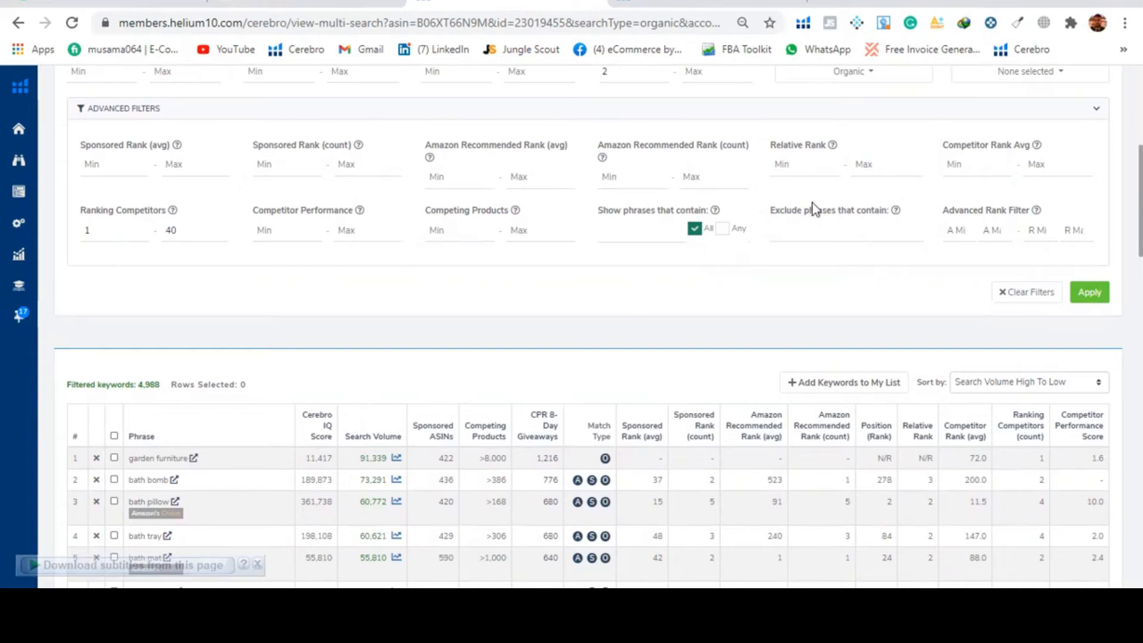
{"action": "left_click", "coordinate": [275, 230]}
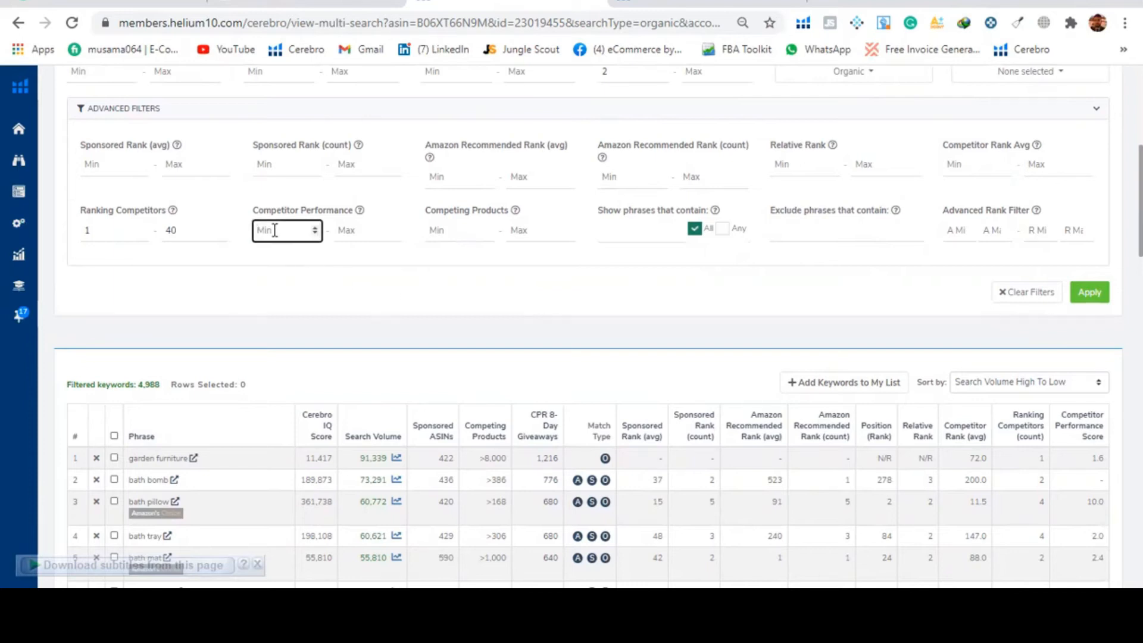
{"action": "type", "text": "4"}
{"action": "left_click", "coordinate": [1102, 300]}
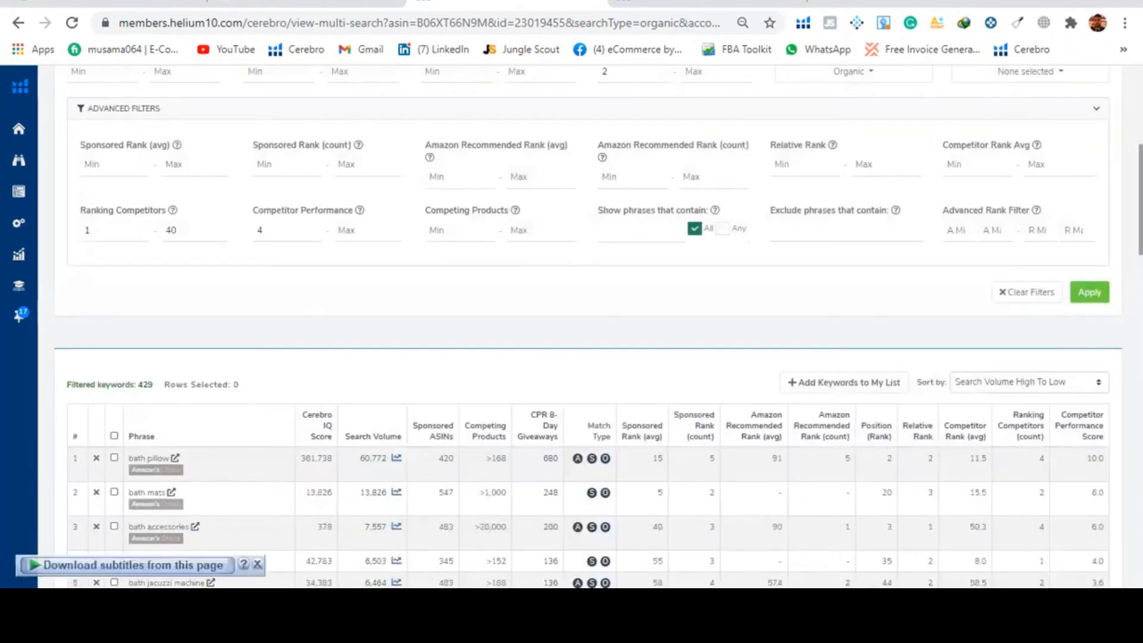
Step: Review the filtered keywords and check what the ranking competitors and sponsored rank count columns mean
{"action": "scroll", "coordinate": [569, 327], "scroll_direction": "down", "scroll_amount": 4}
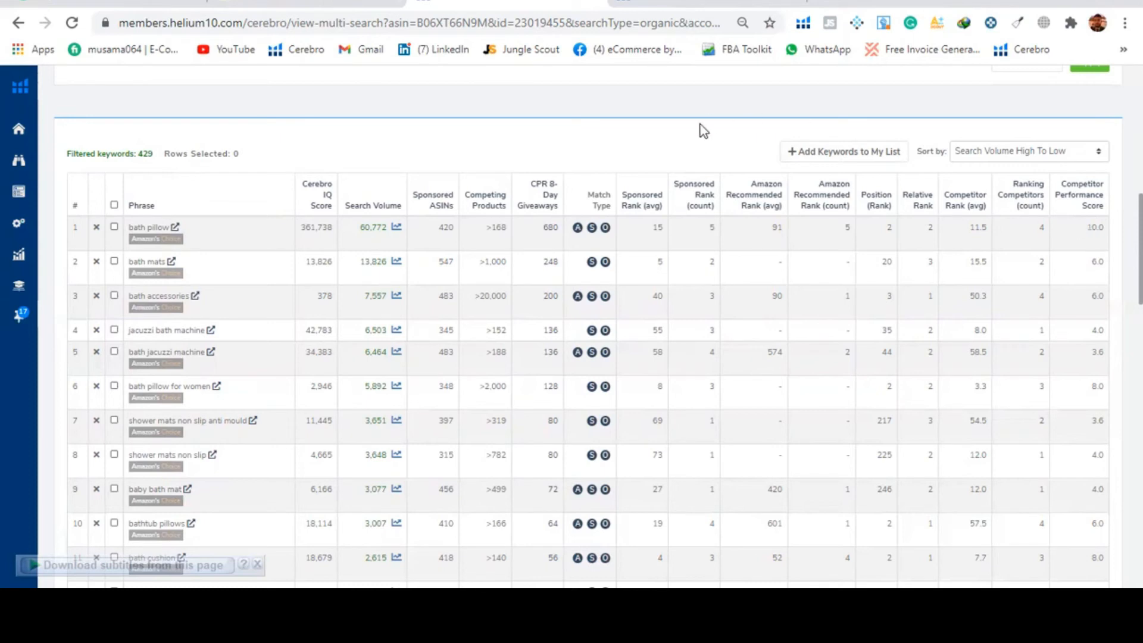
{"action": "mouse_move", "coordinate": [1002, 206]}
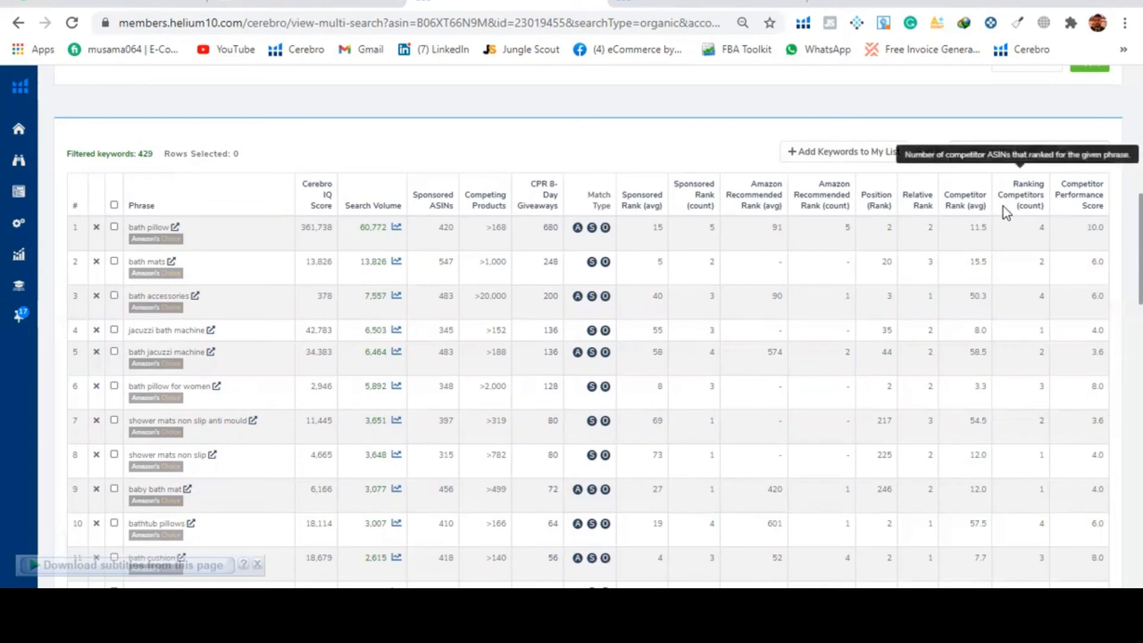
{"action": "mouse_move", "coordinate": [691, 203]}
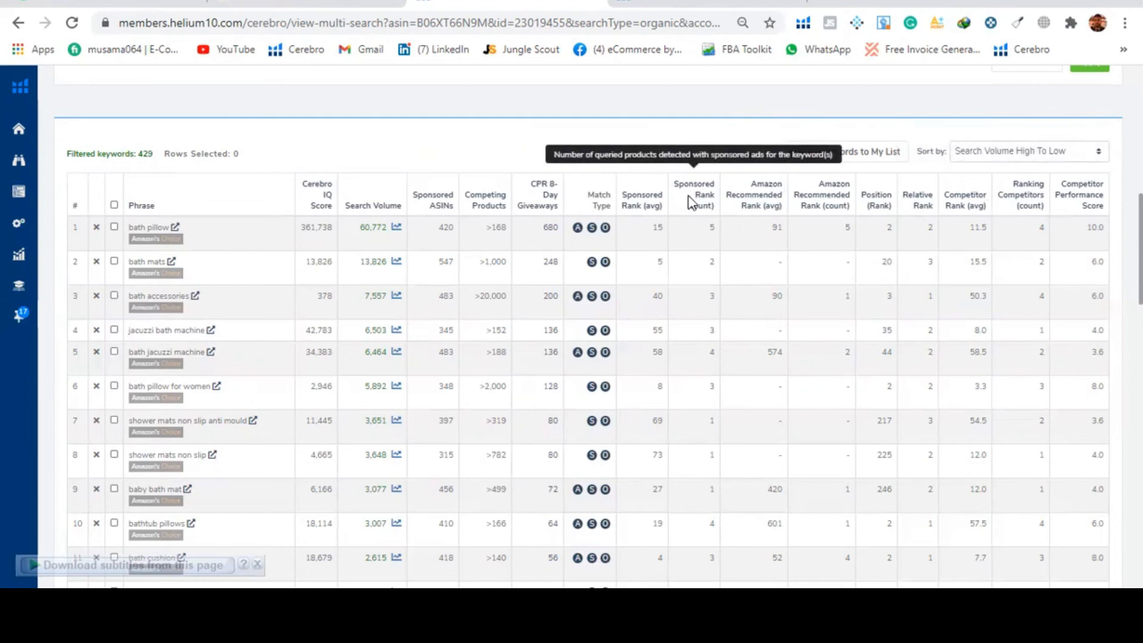
{"action": "mouse_move", "coordinate": [153, 273]}
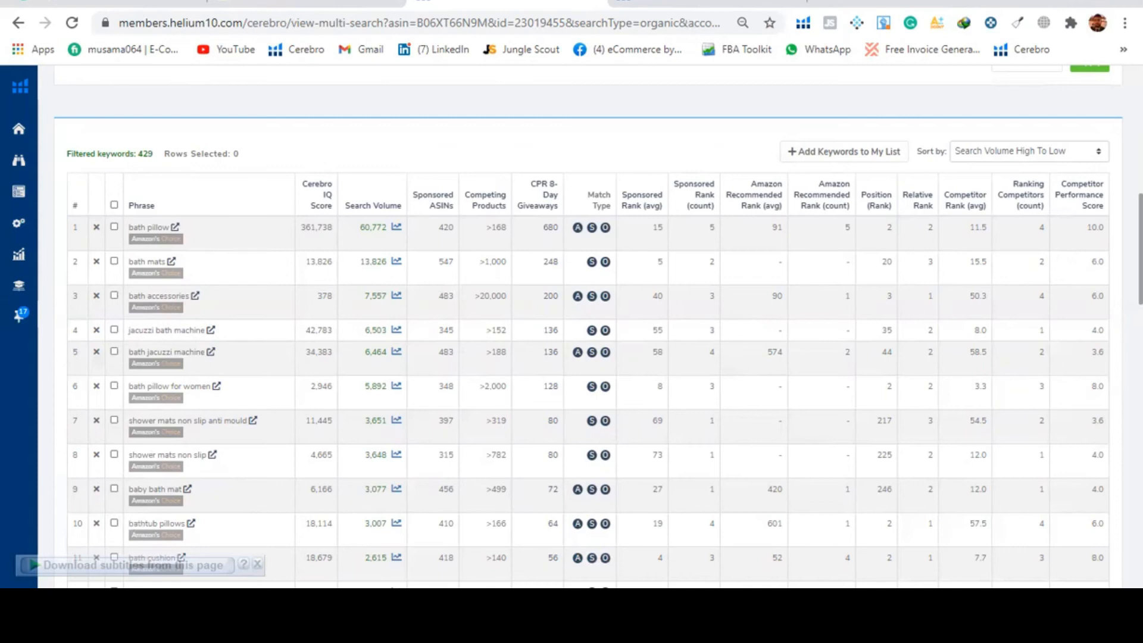
{"action": "scroll", "coordinate": [590, 327], "scroll_direction": "down", "scroll_amount": 3}
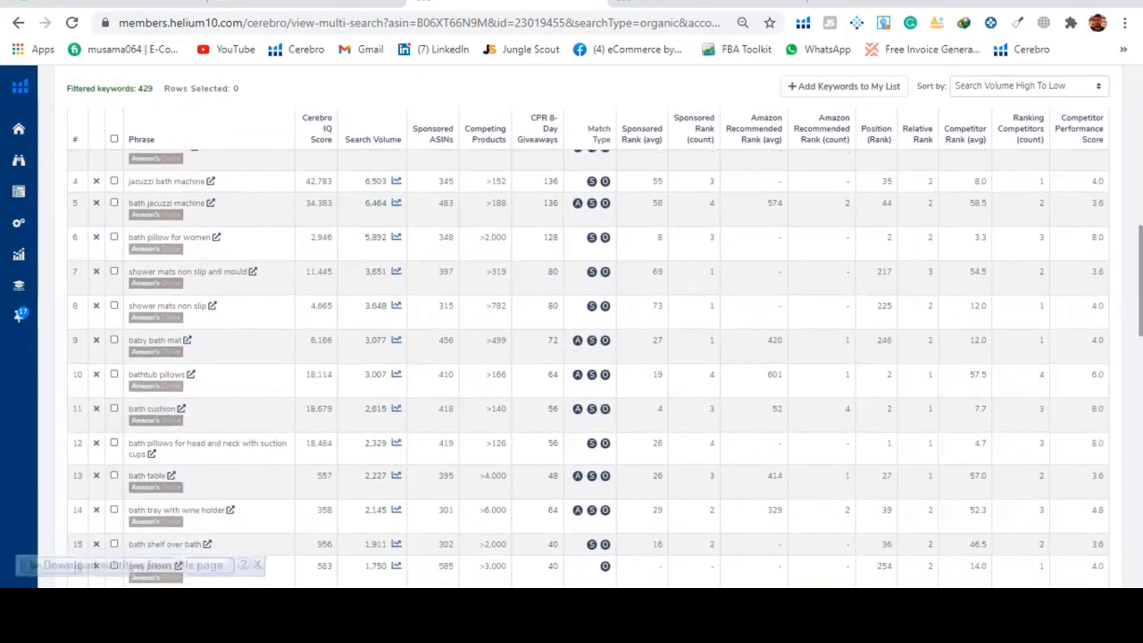
{"action": "scroll", "coordinate": [590, 357], "scroll_direction": "up", "scroll_amount": 3}
{"action": "scroll", "coordinate": [589, 333], "scroll_direction": "up", "scroll_amount": 1}
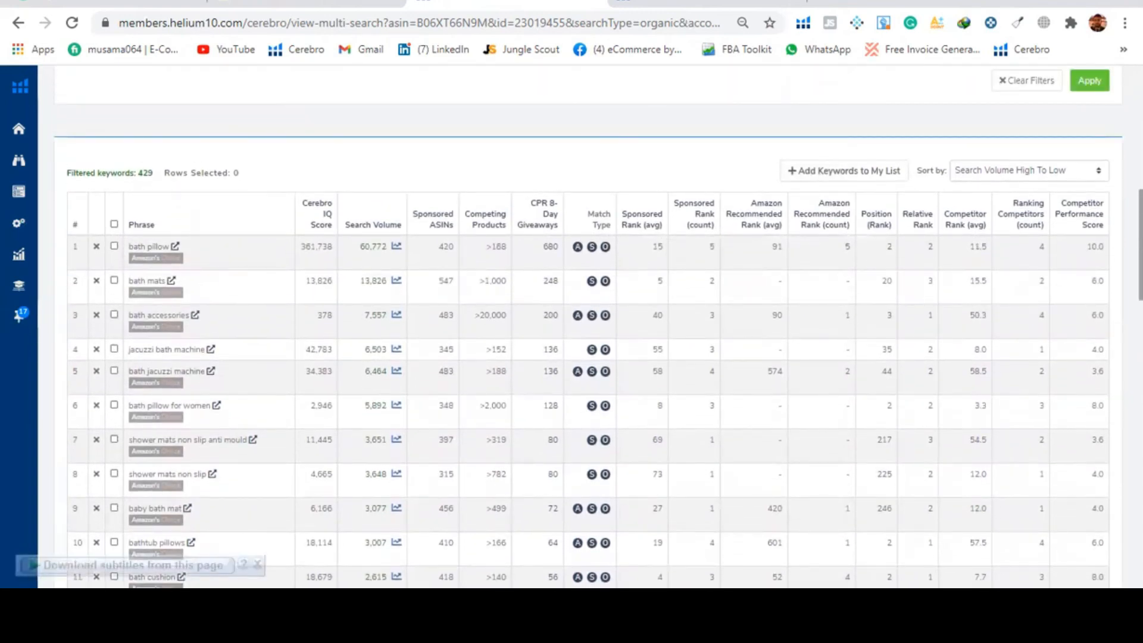
{"action": "scroll", "coordinate": [590, 333], "scroll_direction": "up", "scroll_amount": 1}
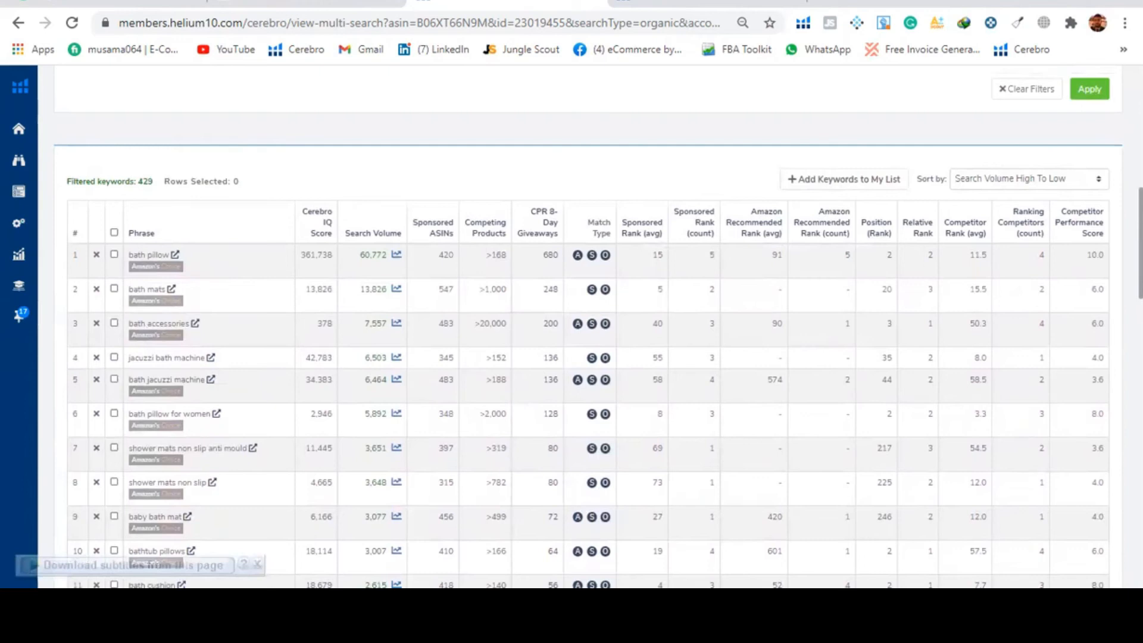
{"action": "scroll", "coordinate": [589, 333], "scroll_direction": "up", "scroll_amount": 1}
{"action": "scroll", "coordinate": [590, 334], "scroll_direction": "up", "scroll_amount": 2}
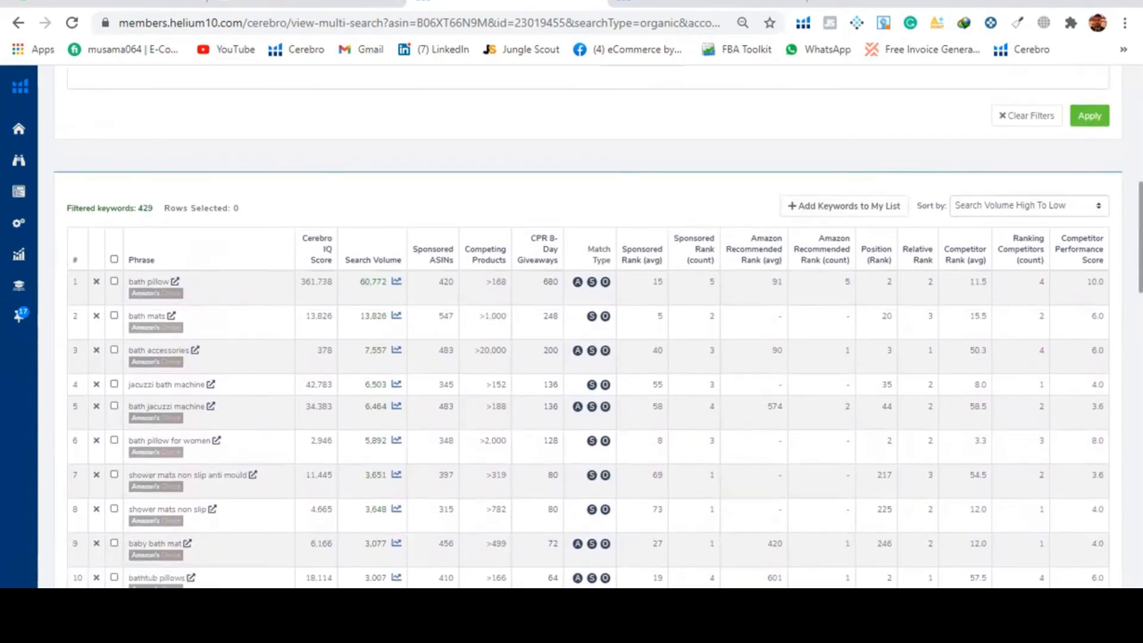
{"action": "scroll", "coordinate": [589, 334], "scroll_direction": "up", "scroll_amount": 1}
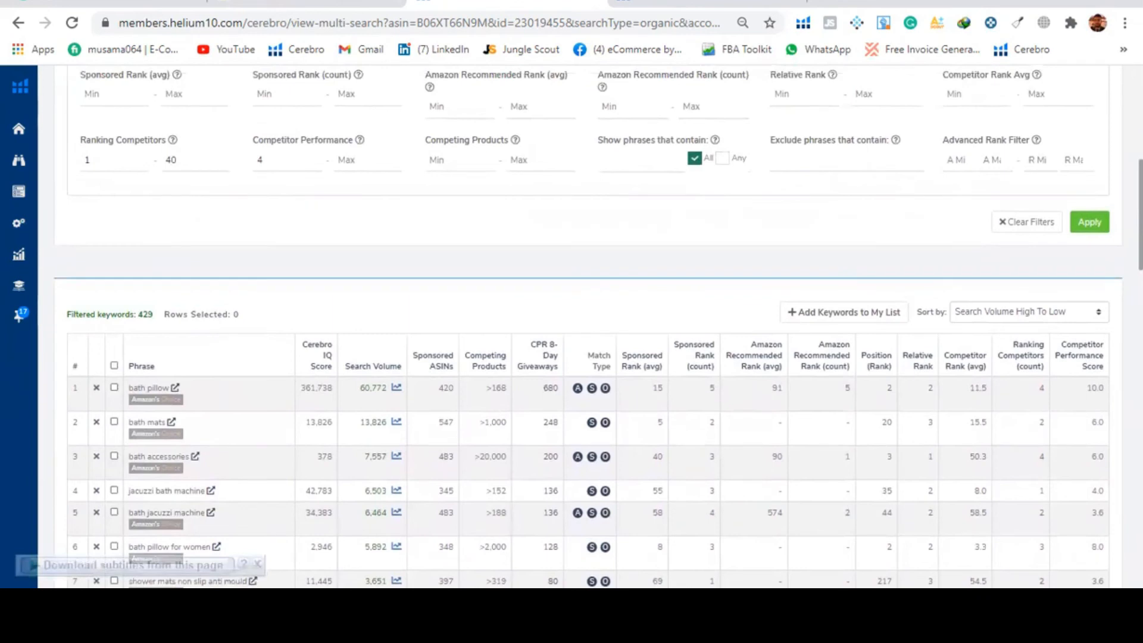
{"action": "scroll", "coordinate": [590, 334], "scroll_direction": "down", "scroll_amount": 6}
{"action": "scroll", "coordinate": [590, 334], "scroll_direction": "down", "scroll_amount": 5}
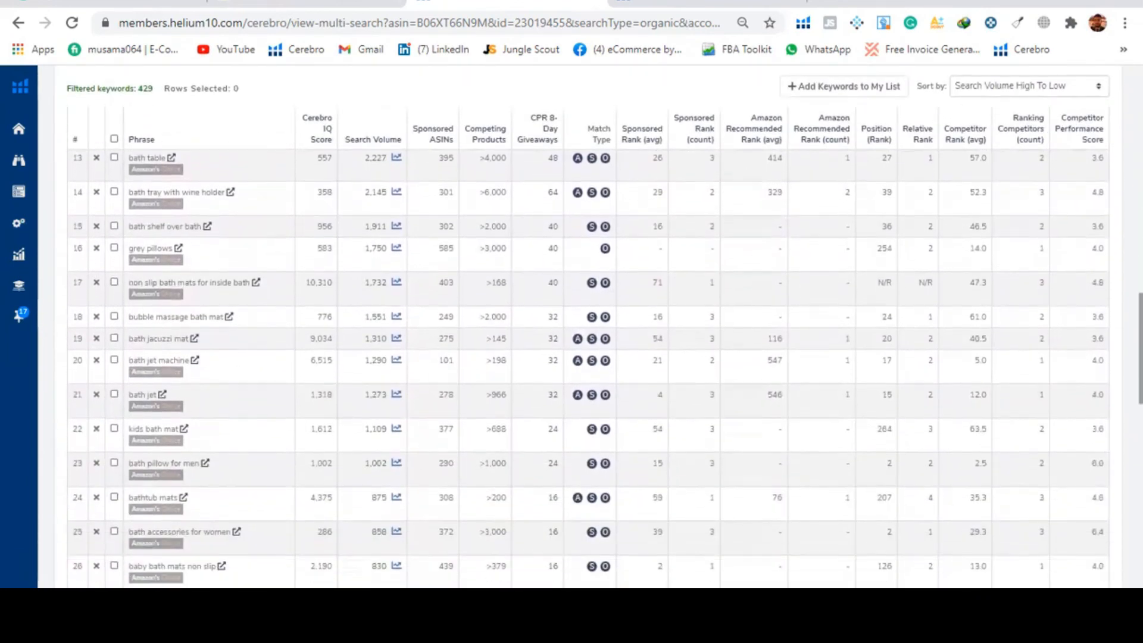
{"action": "scroll", "coordinate": [590, 333], "scroll_direction": "down", "scroll_amount": 1}
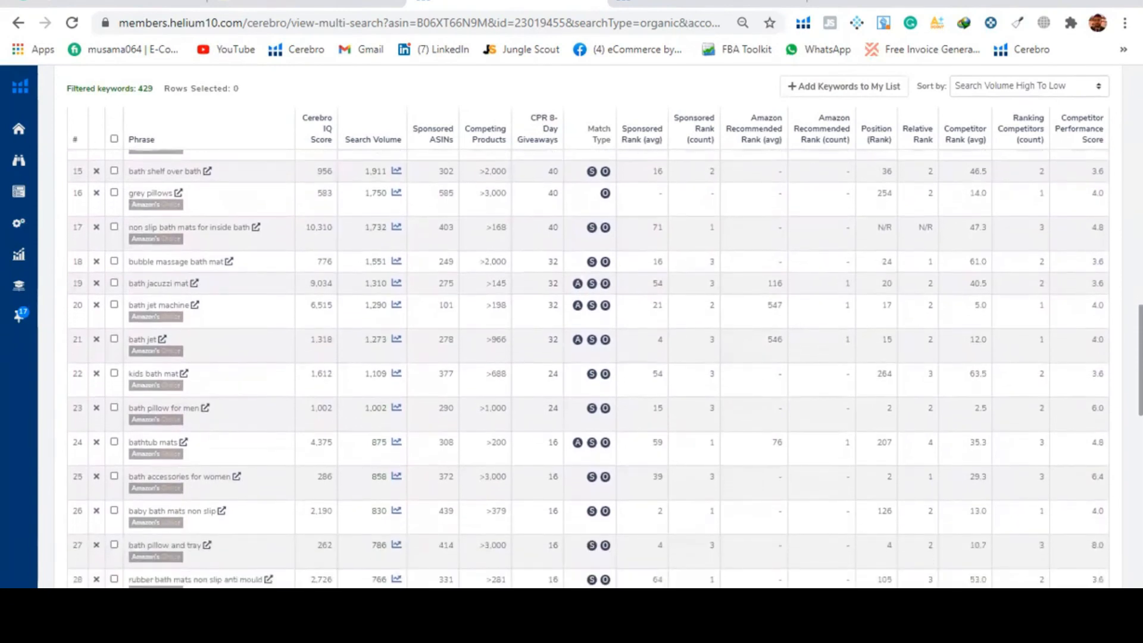
Step: Set the Search Volume minimum to 1000 and apply the filters
{"action": "scroll", "coordinate": [589, 334], "scroll_direction": "up", "scroll_amount": 13}
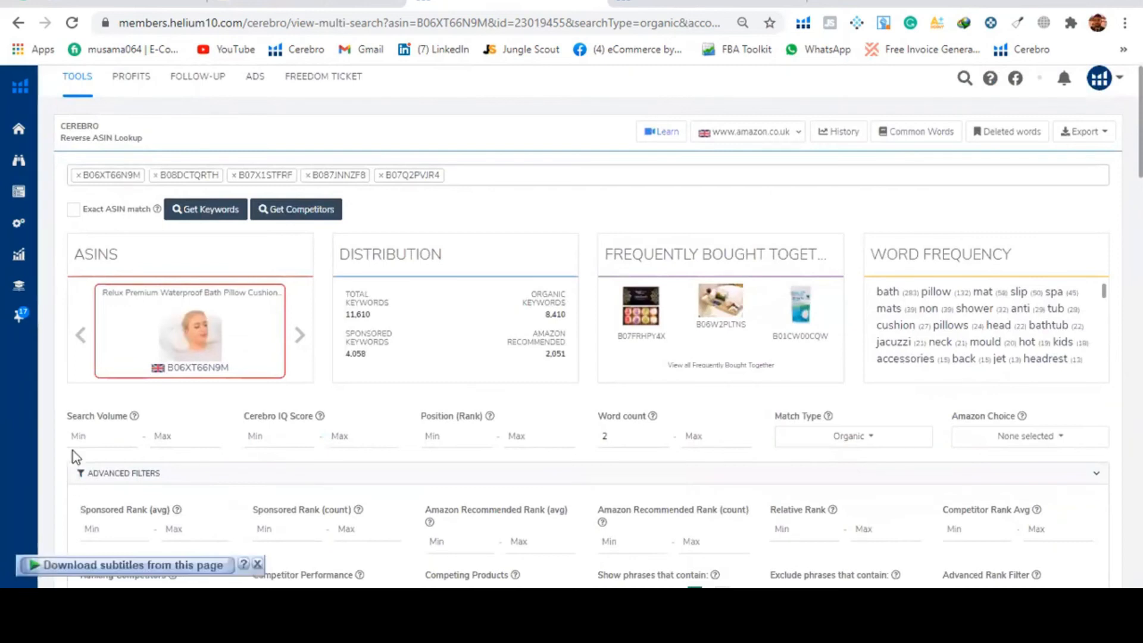
{"action": "left_click", "coordinate": [81, 437]}
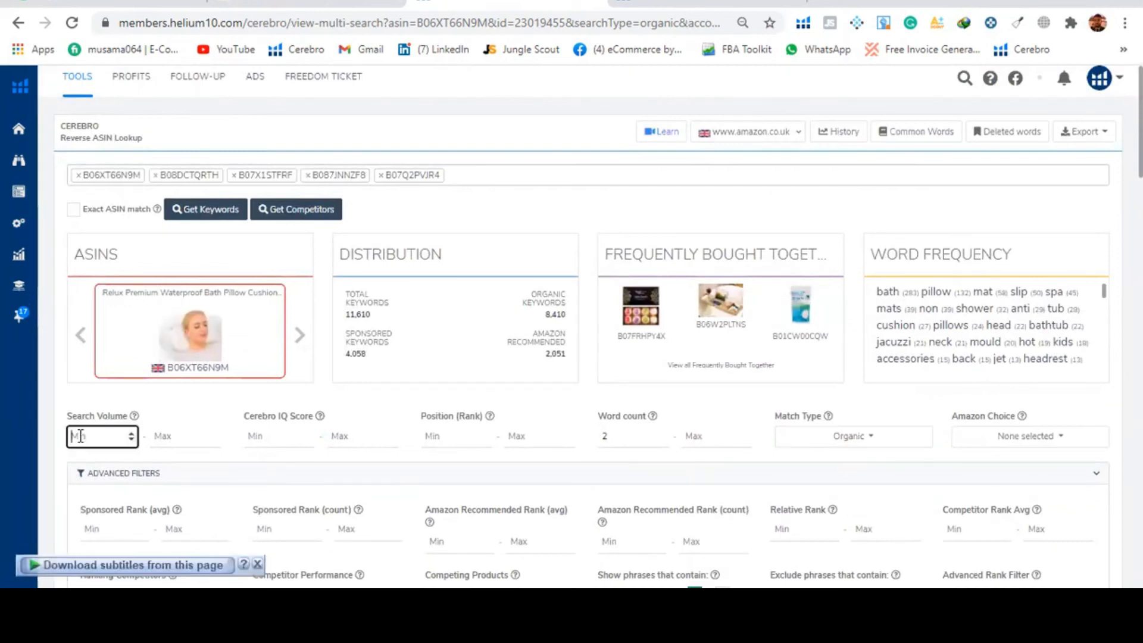
{"action": "key", "text": "F1"}
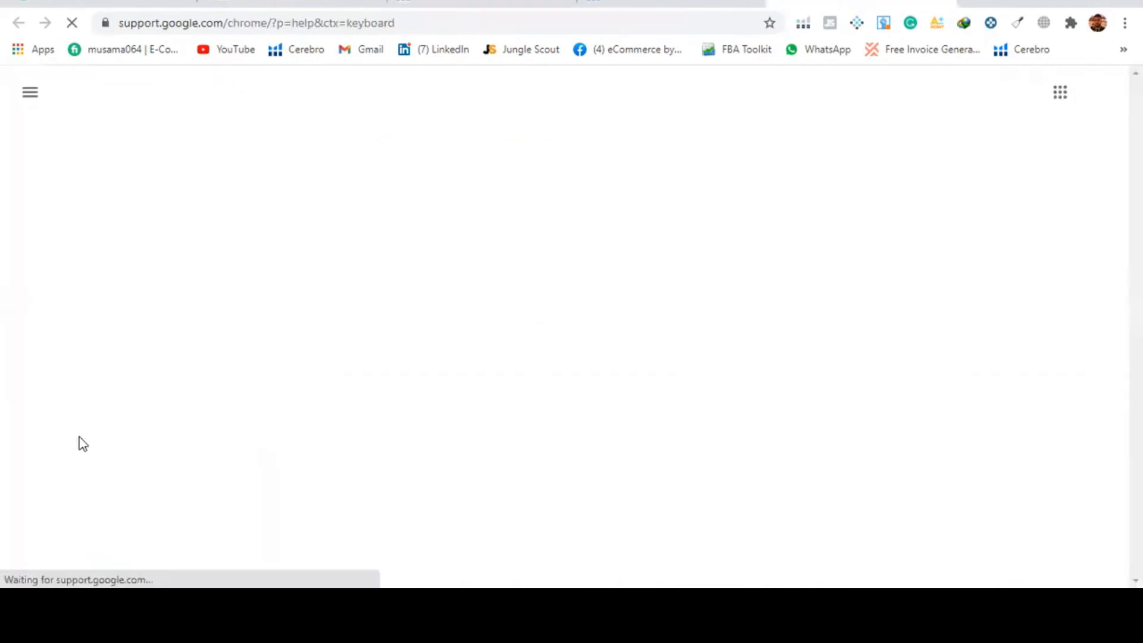
{"action": "left_click", "coordinate": [674, 2]}
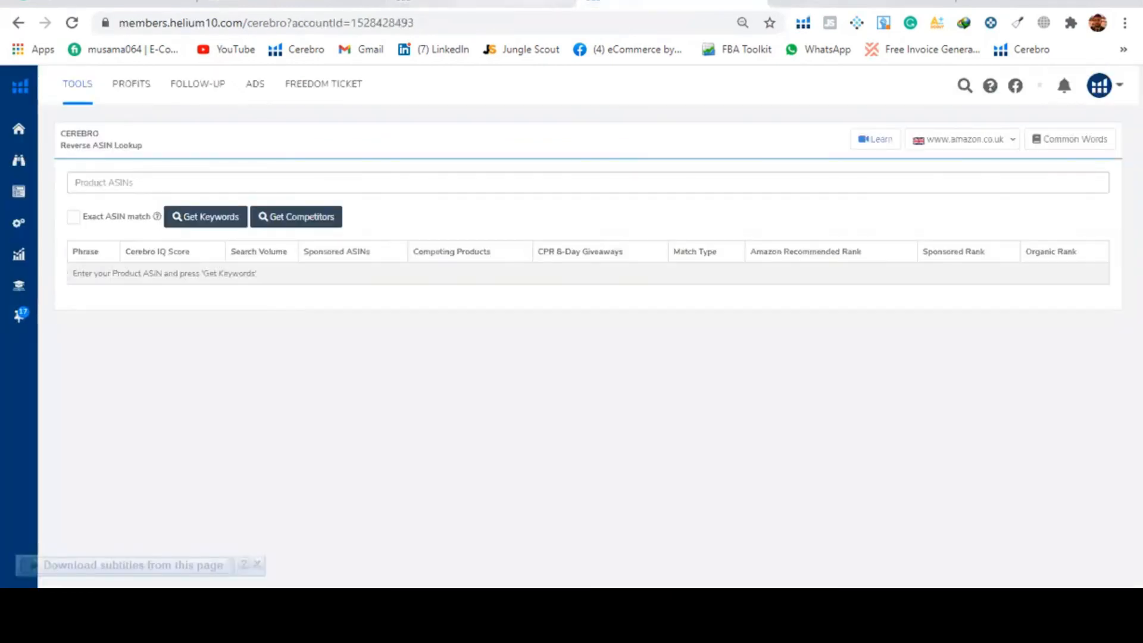
{"action": "left_click", "coordinate": [485, 3]}
{"action": "mouse_move", "coordinate": [5, 434]}
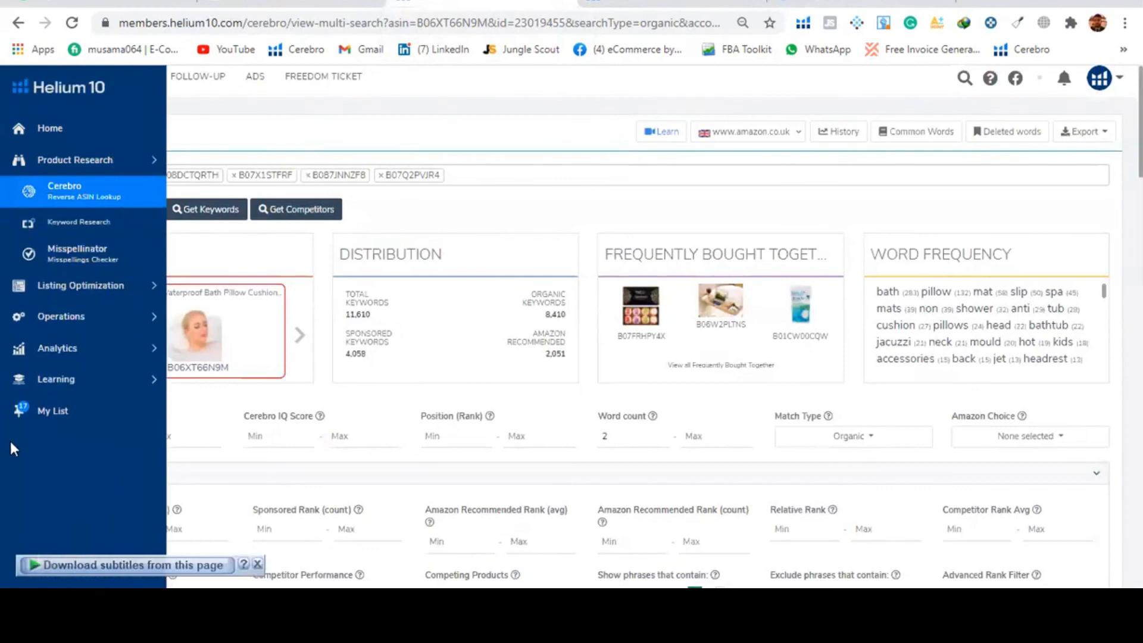
{"action": "type", "text": "1000"}
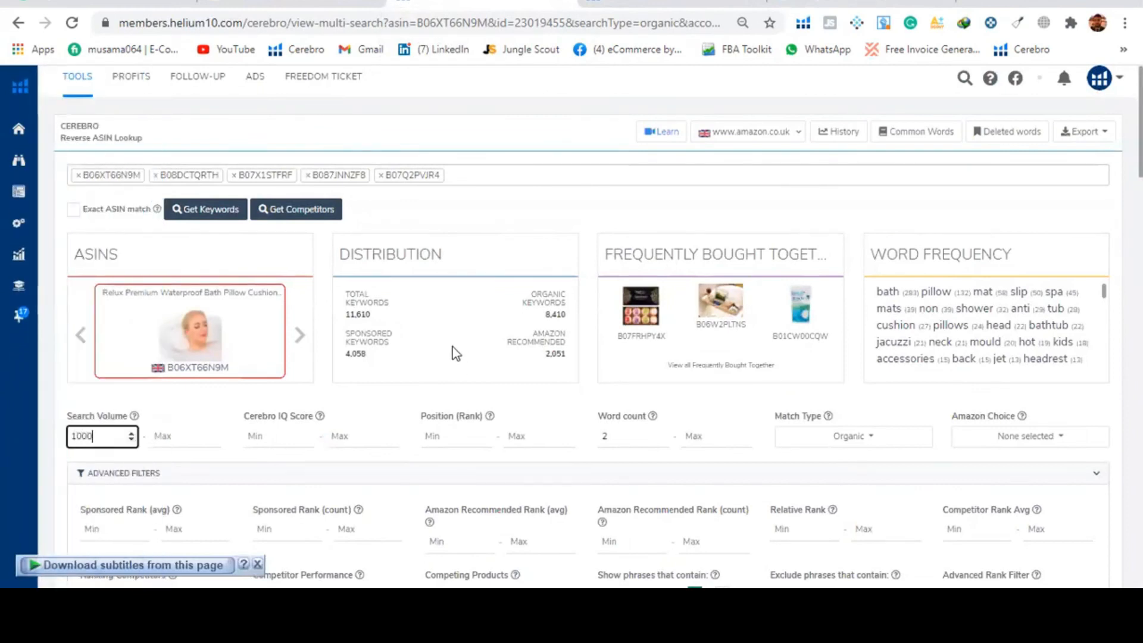
{"action": "scroll", "coordinate": [1012, 238], "scroll_direction": "down", "scroll_amount": 8}
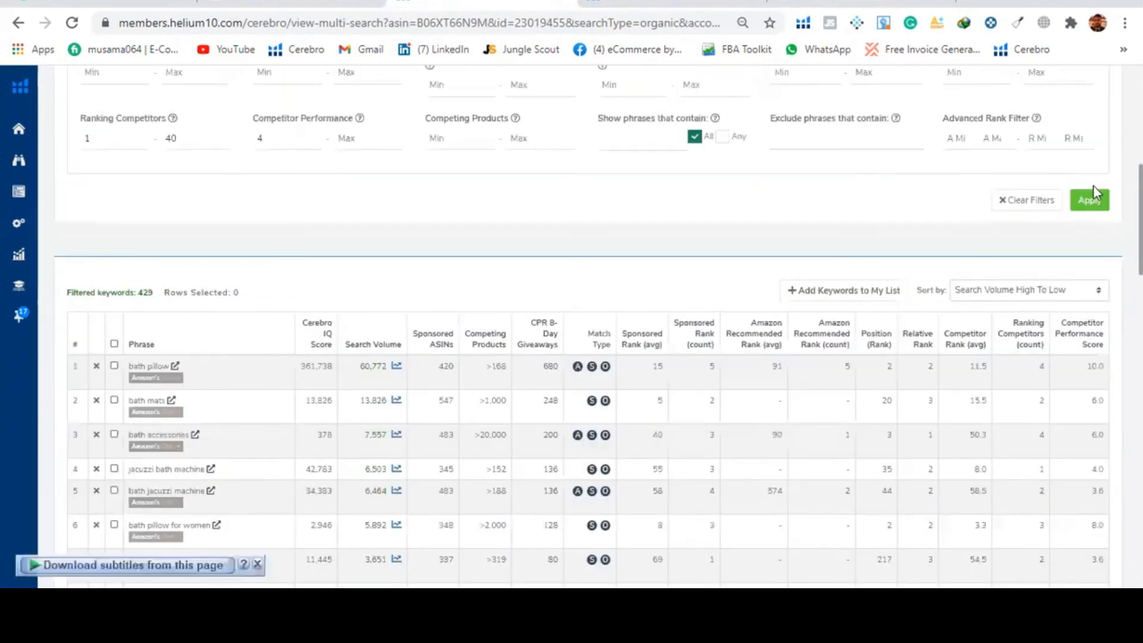
{"action": "left_click", "coordinate": [1093, 197]}
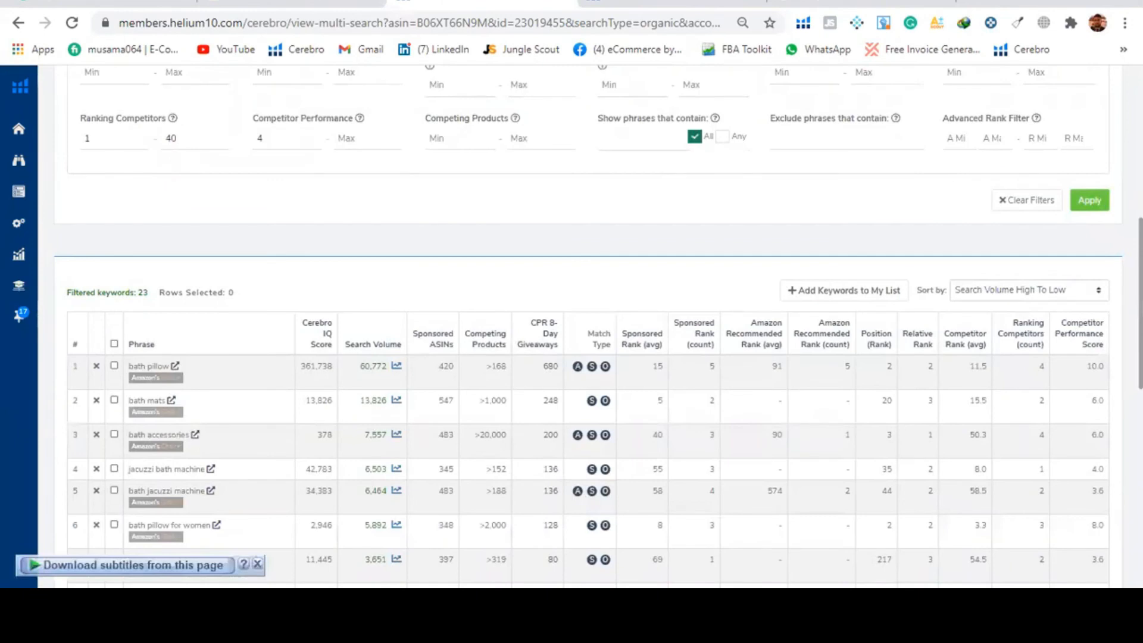
Step: Review the narrowed keyword list and the export options available for it
{"action": "scroll", "coordinate": [571, 328], "scroll_direction": "down", "scroll_amount": 3}
{"action": "scroll", "coordinate": [571, 328], "scroll_direction": "up", "scroll_amount": 3}
{"action": "scroll", "coordinate": [571, 328], "scroll_direction": "down", "scroll_amount": 2}
{"action": "scroll", "coordinate": [572, 327], "scroll_direction": "up", "scroll_amount": 1}
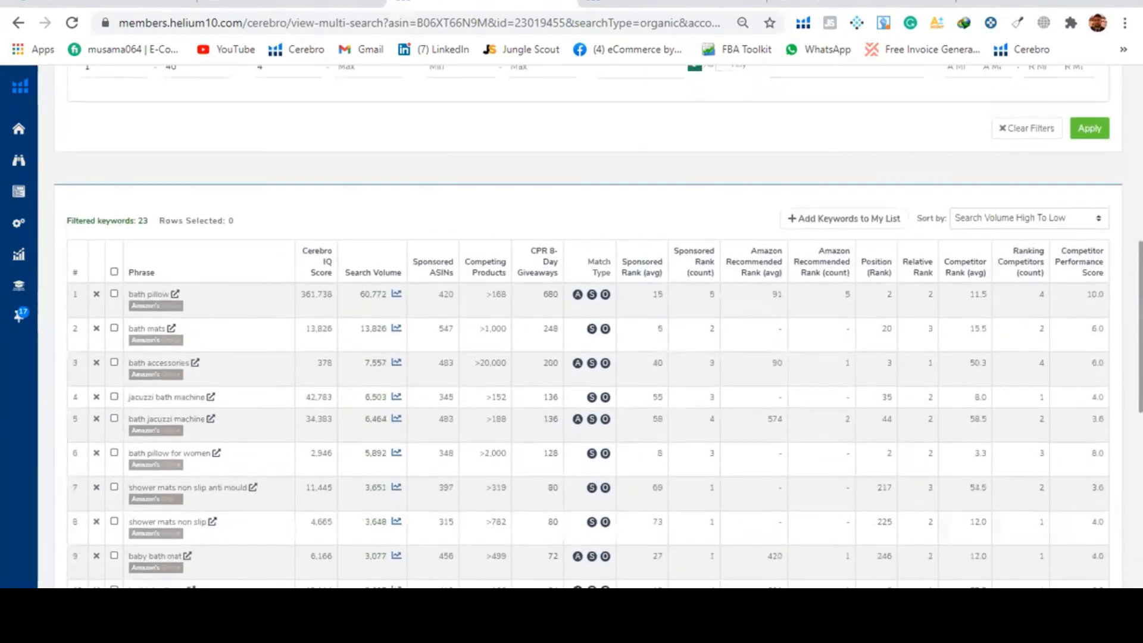
{"action": "scroll", "coordinate": [572, 328], "scroll_direction": "up", "scroll_amount": 6}
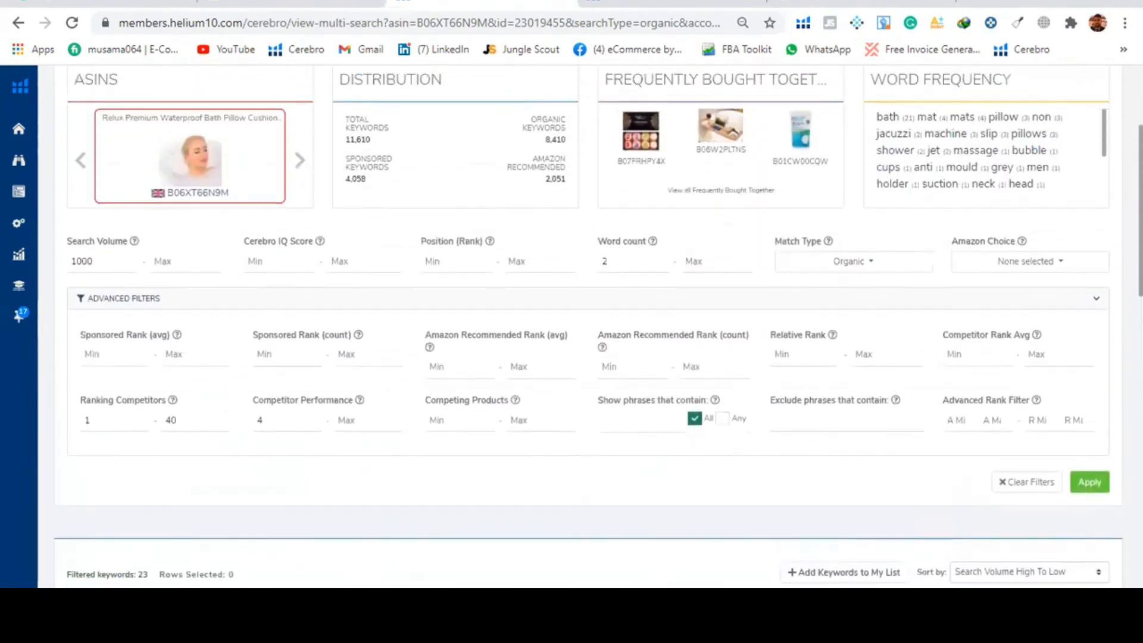
{"action": "scroll", "coordinate": [1071, 151], "scroll_direction": "up", "scroll_amount": 3}
{"action": "left_click", "coordinate": [1071, 148]}
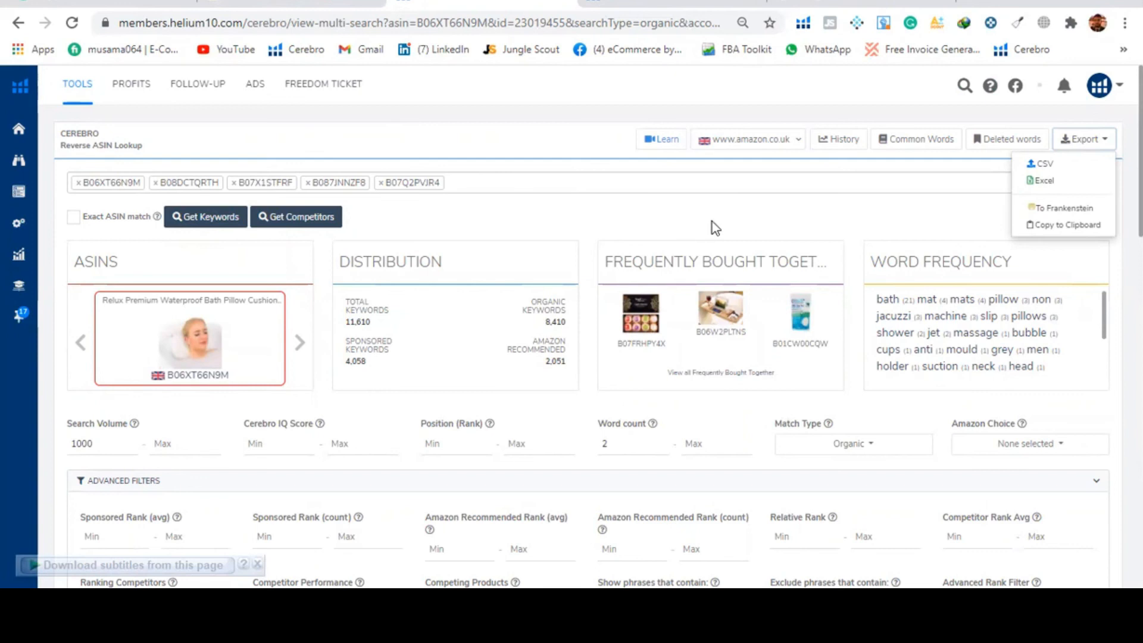
{"action": "left_click", "coordinate": [892, 229]}
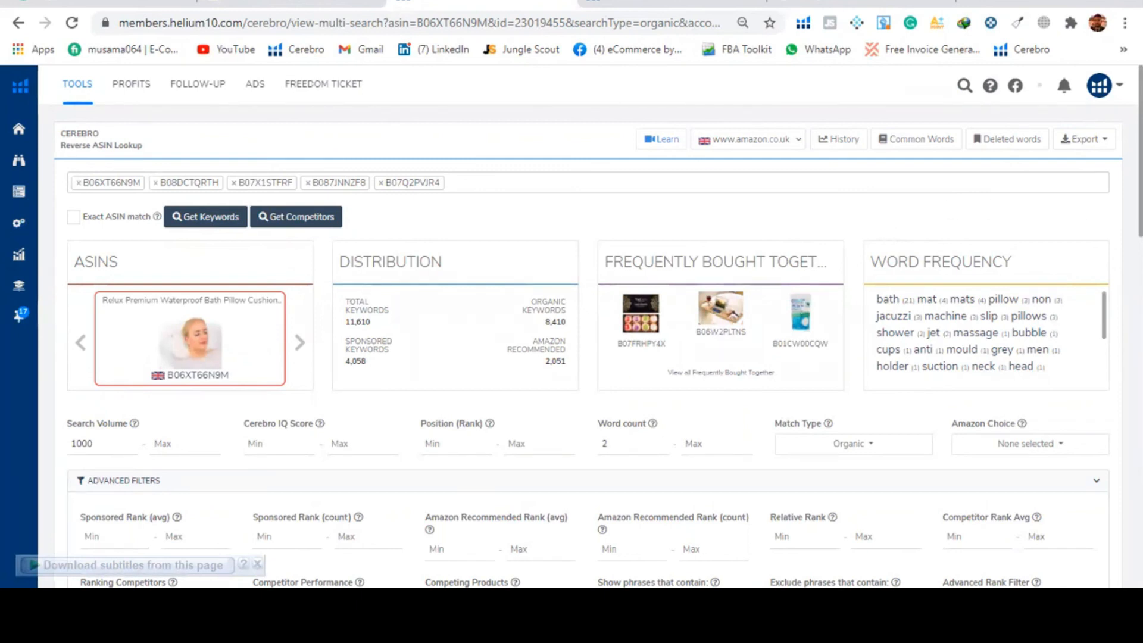
Step: Remove the word count minimum and clear all remaining keyword filters
{"action": "scroll", "coordinate": [590, 328], "scroll_direction": "down", "scroll_amount": 4}
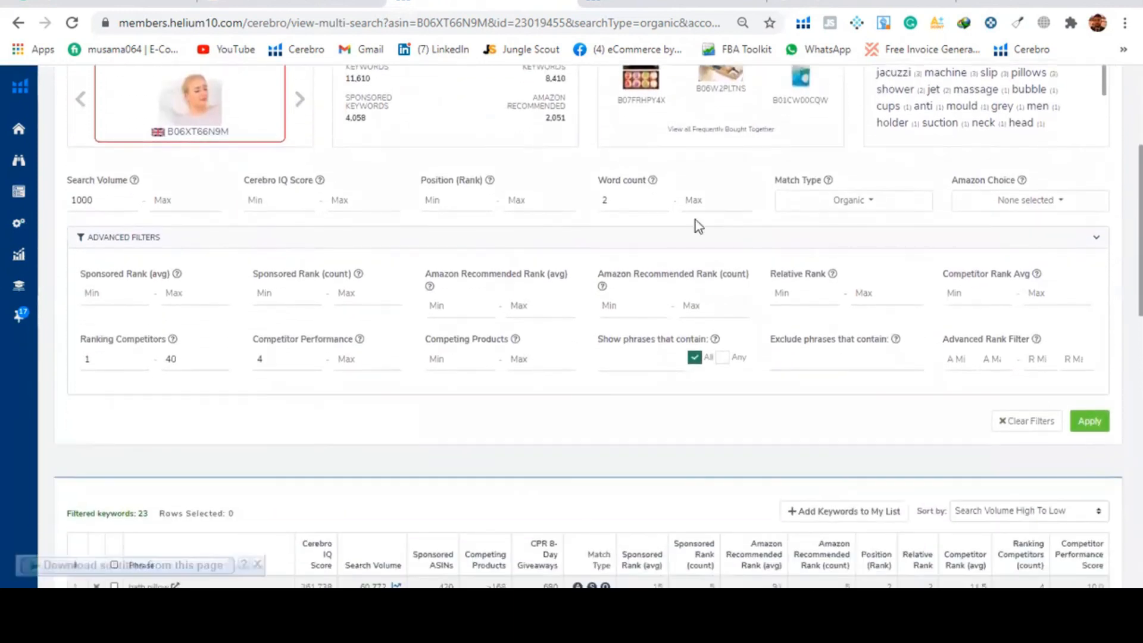
{"action": "left_click", "coordinate": [618, 203]}
{"action": "key", "text": "BackSpace"}
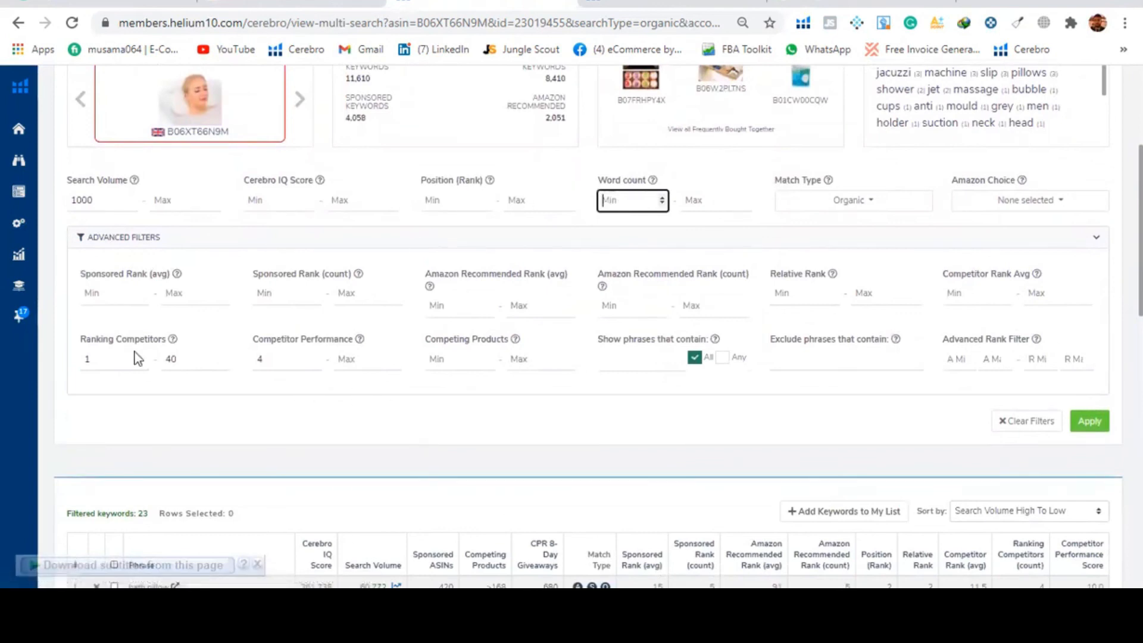
{"action": "left_click", "coordinate": [187, 362]}
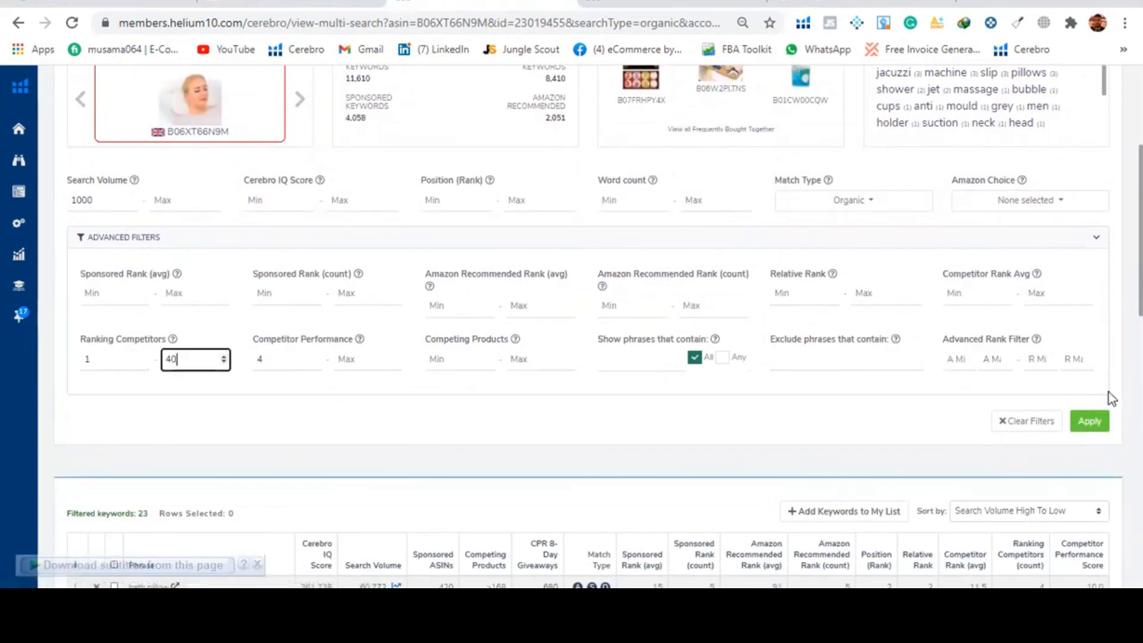
{"action": "left_click", "coordinate": [1029, 431]}
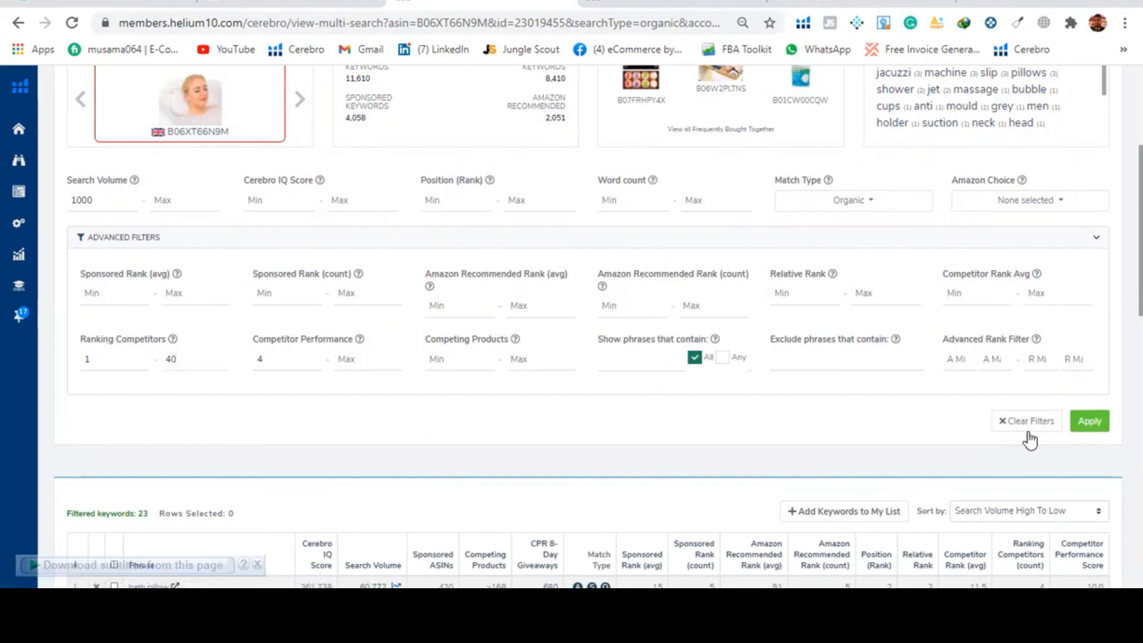
Step: Set the Position (Rank) filter to a minimum of 1 and a maximum of 40
{"action": "left_click", "coordinate": [443, 200]}
{"action": "type", "text": "1"}
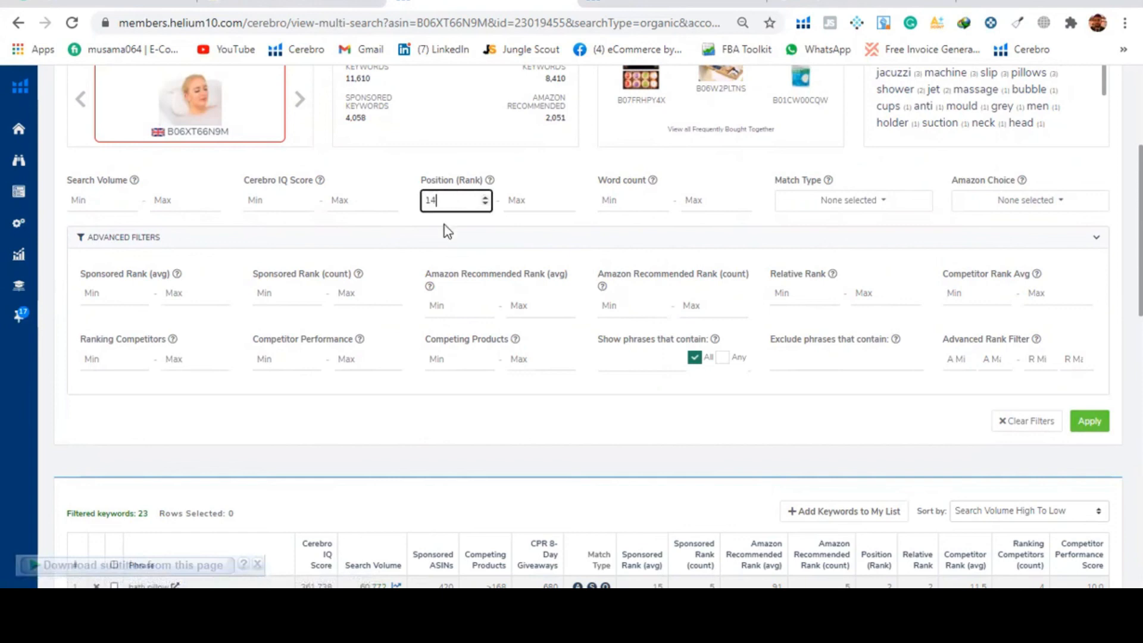
{"action": "key", "text": "BackSpace"}
{"action": "left_click", "coordinate": [530, 209]}
{"action": "type", "text": "40"}
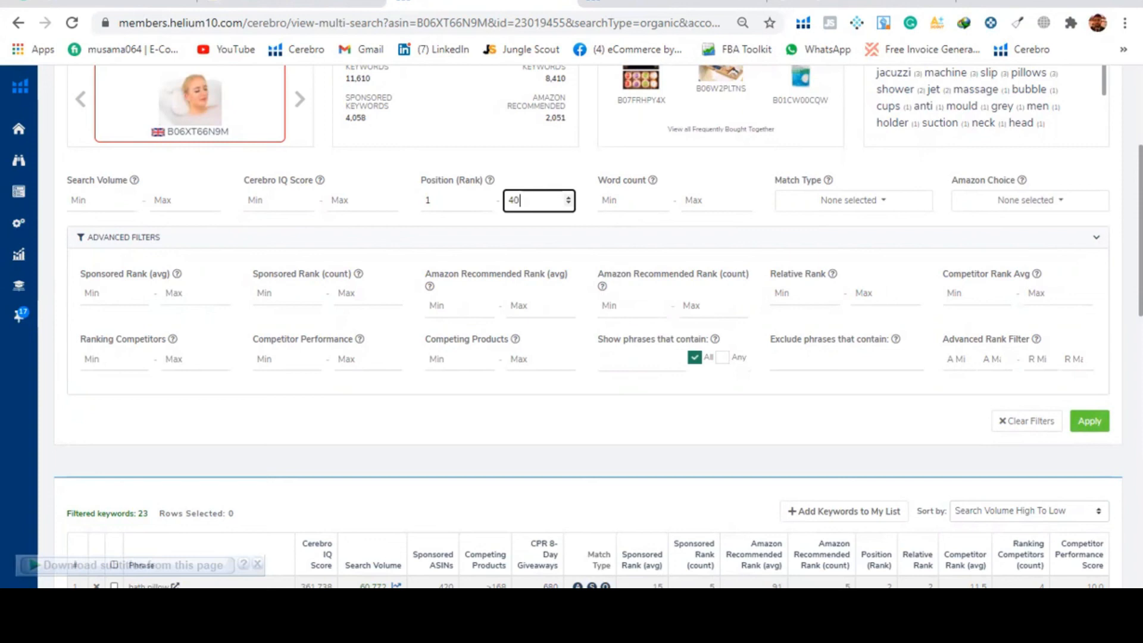
Step: Apply the Position (Rank) filter of 1 to 40 to the bath pillow keyword list
{"action": "scroll", "coordinate": [572, 326], "scroll_direction": "down", "scroll_amount": 1}
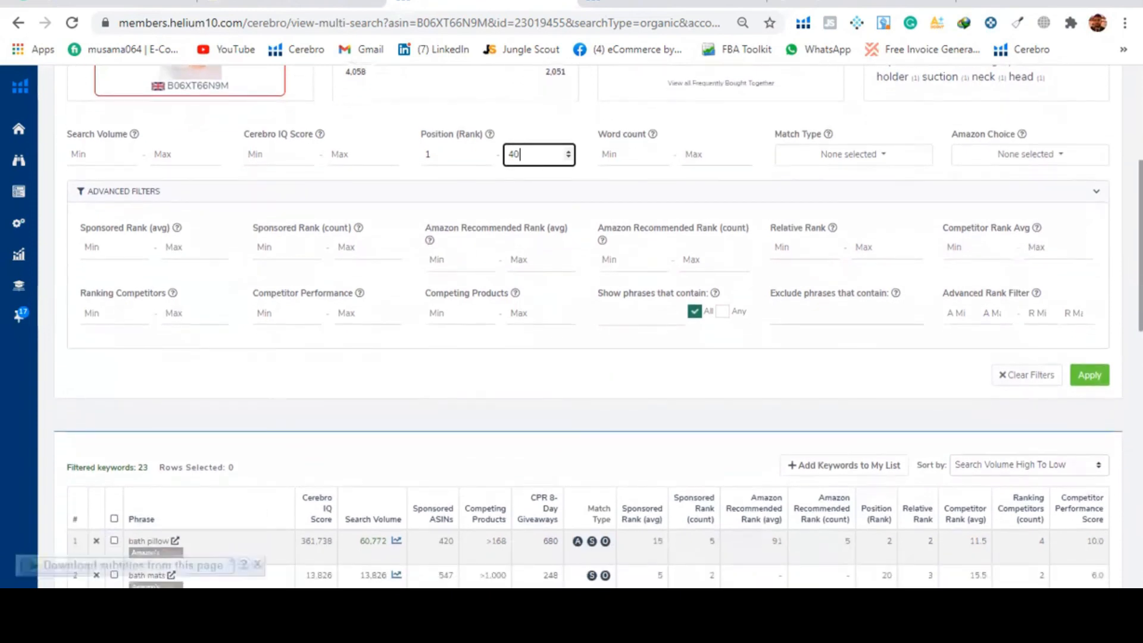
{"action": "scroll", "coordinate": [571, 326], "scroll_direction": "down", "scroll_amount": 2}
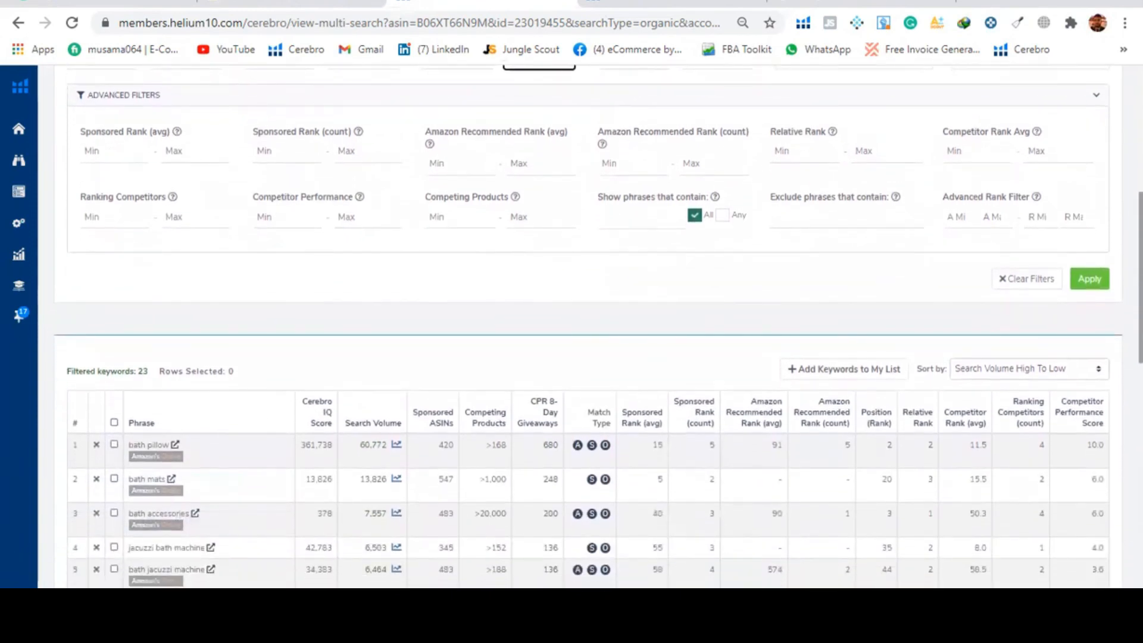
{"action": "scroll", "coordinate": [571, 326], "scroll_direction": "down", "scroll_amount": 2}
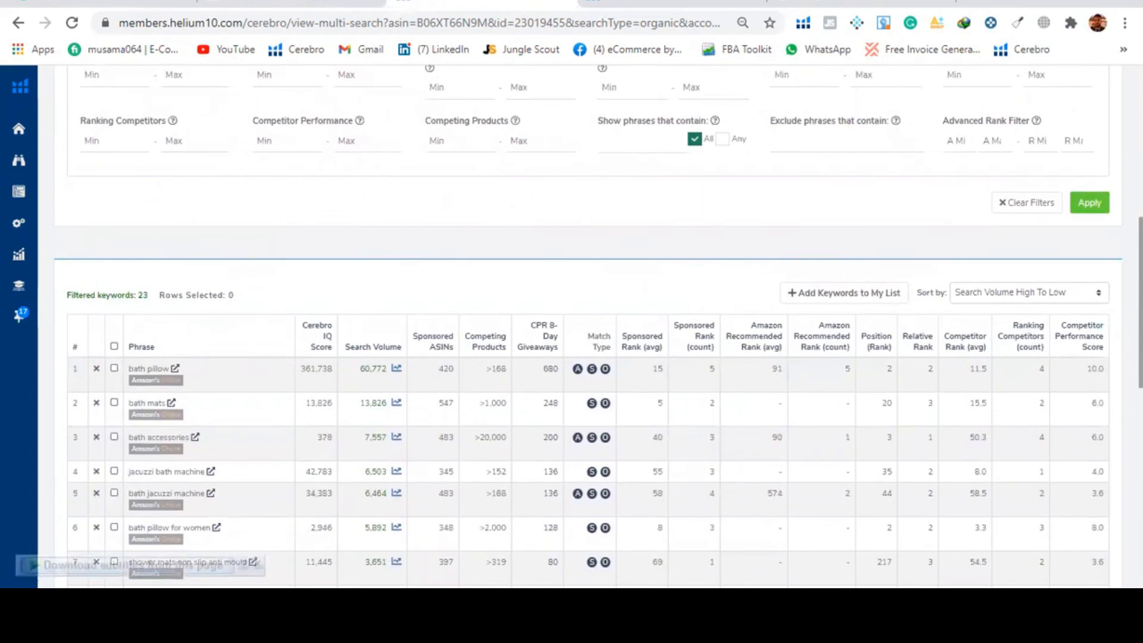
{"action": "scroll", "coordinate": [572, 325], "scroll_direction": "up", "scroll_amount": 4}
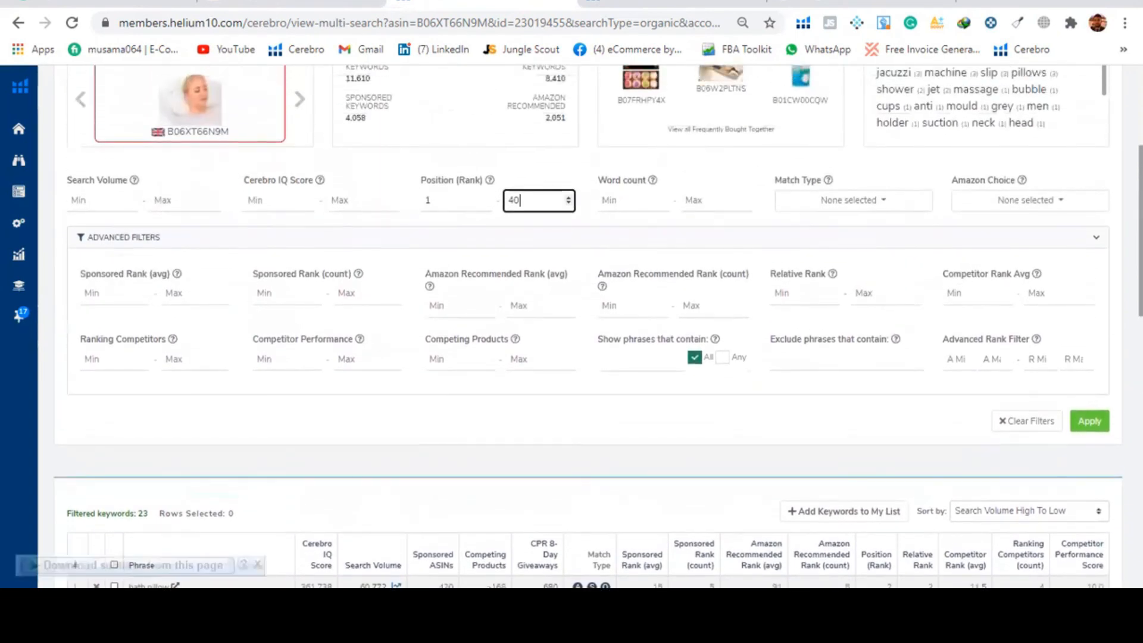
{"action": "scroll", "coordinate": [571, 326], "scroll_direction": "down", "scroll_amount": 1}
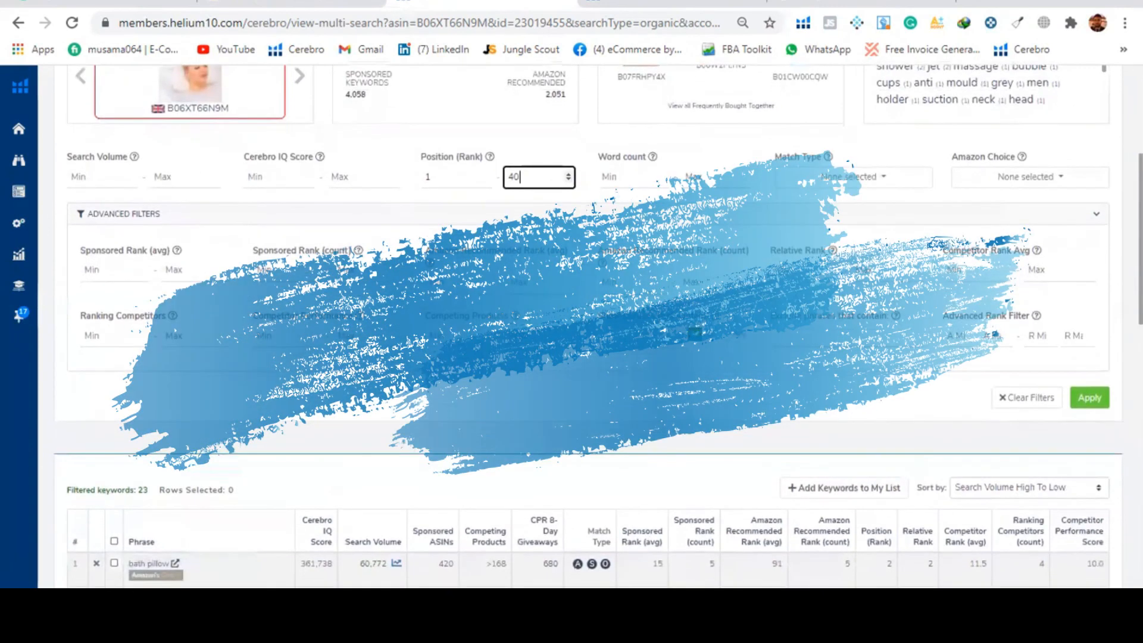
{"action": "scroll", "coordinate": [994, 332], "scroll_direction": "down", "scroll_amount": 1}
{"action": "left_click", "coordinate": [1088, 381]}
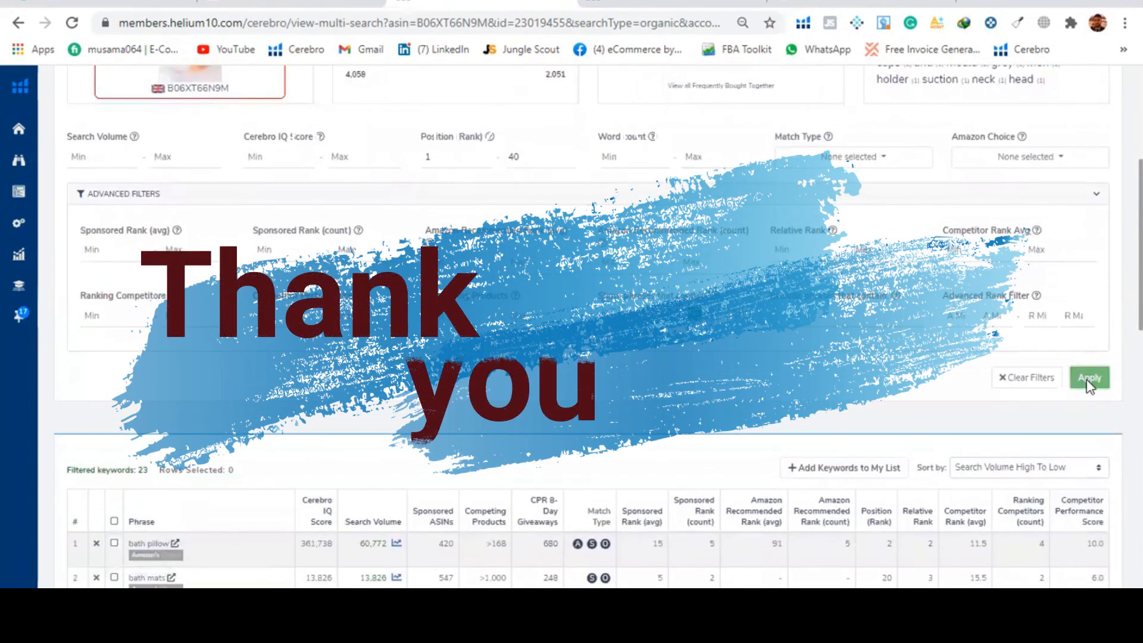